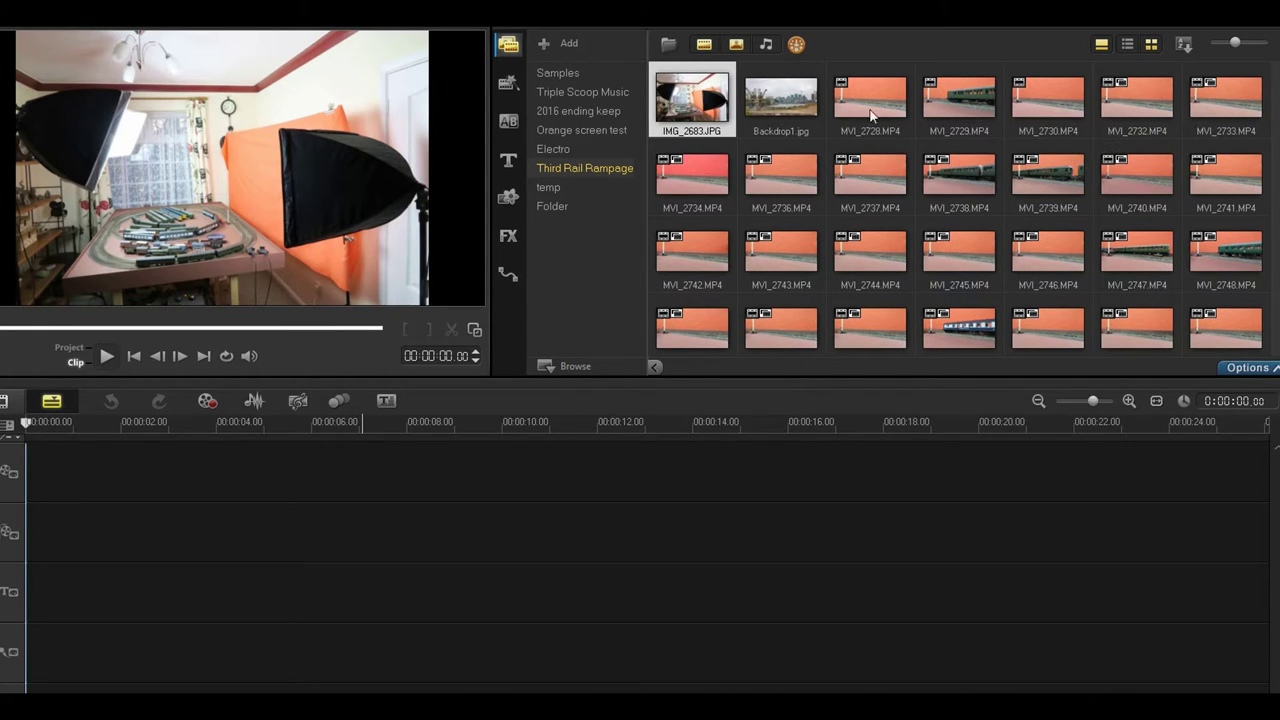
# Place Backdrop1.jpg at the start of the Video Track as a 4-second still.
pyautogui.moveTo(798, 101); pyautogui.dragTo(132, 498)
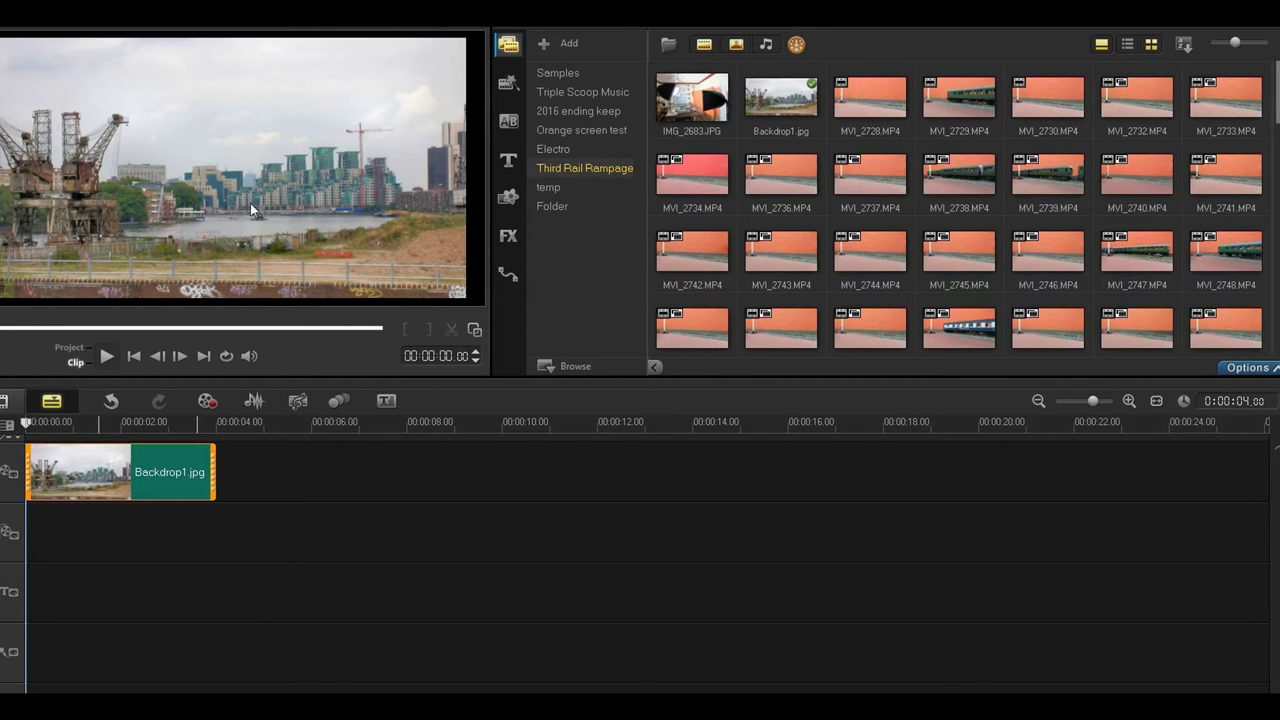
# Enable Distort Clip on Backdrop1.jpg and raise its bottom edge, leaving a black band below.
pyautogui.doubleClick(130, 482)
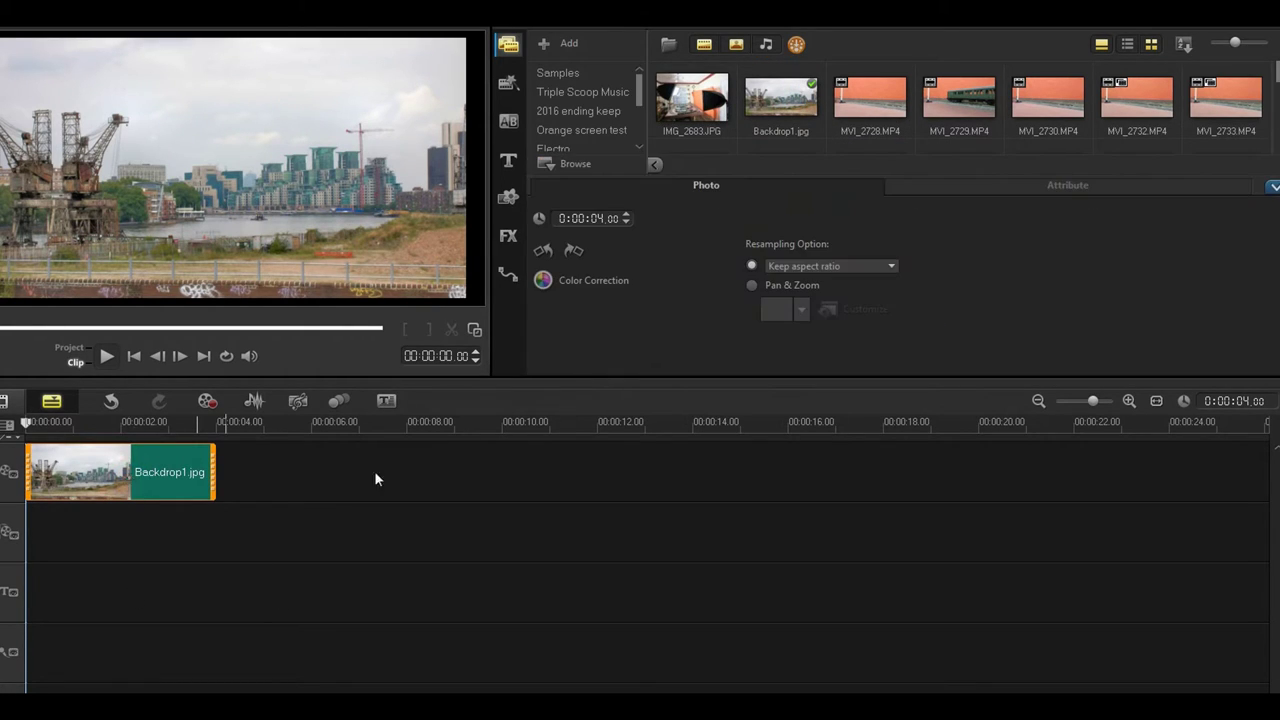
pyautogui.click(1000, 186)
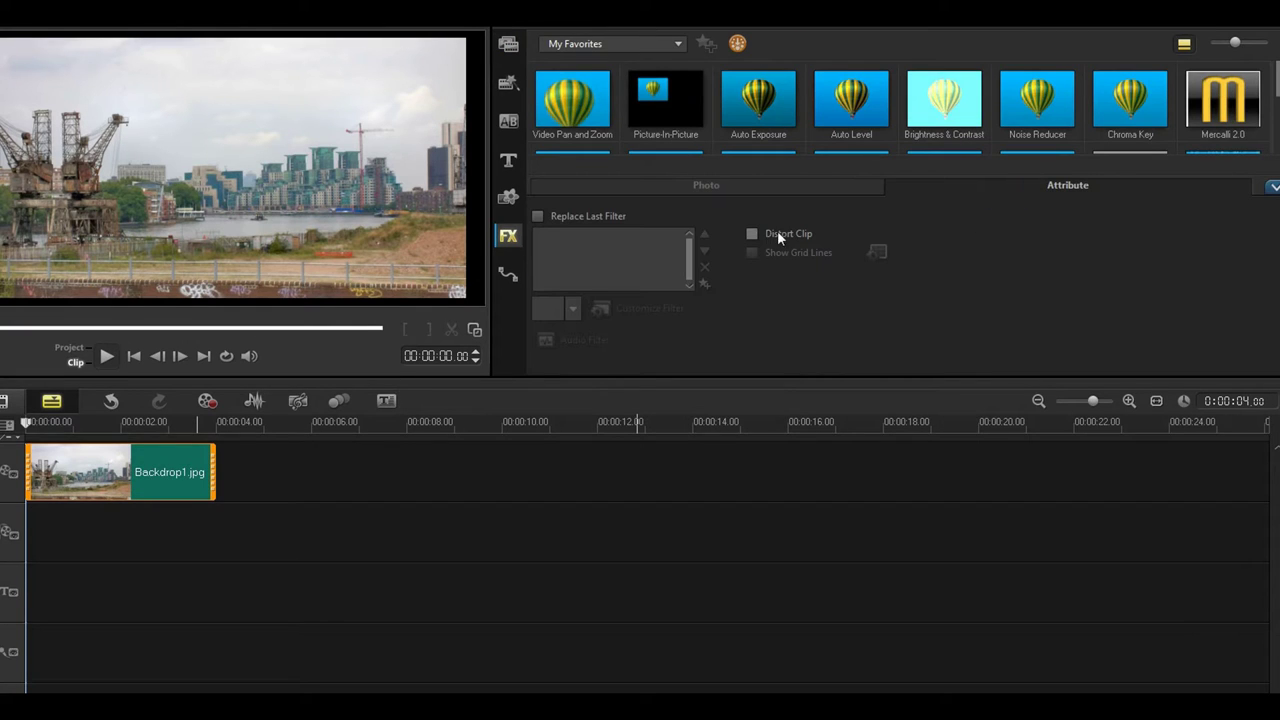
pyautogui.click(752, 234)
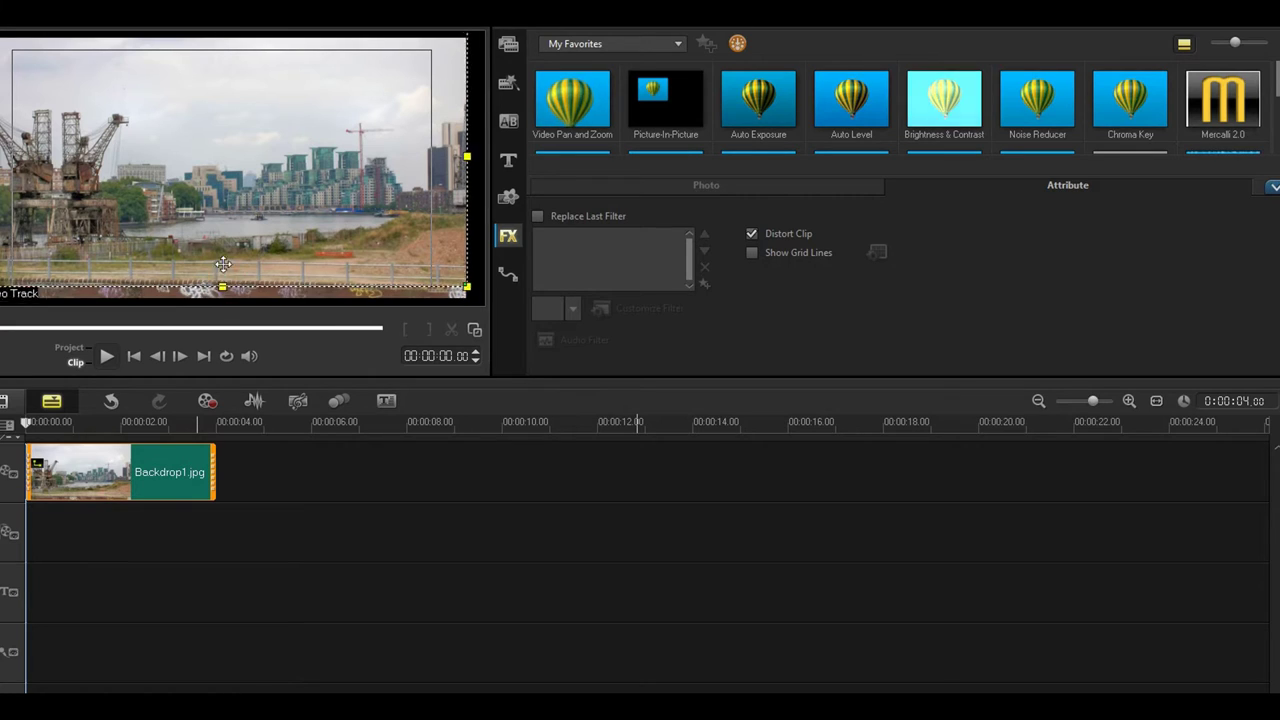
pyautogui.moveTo(224, 293); pyautogui.dragTo(221, 197)
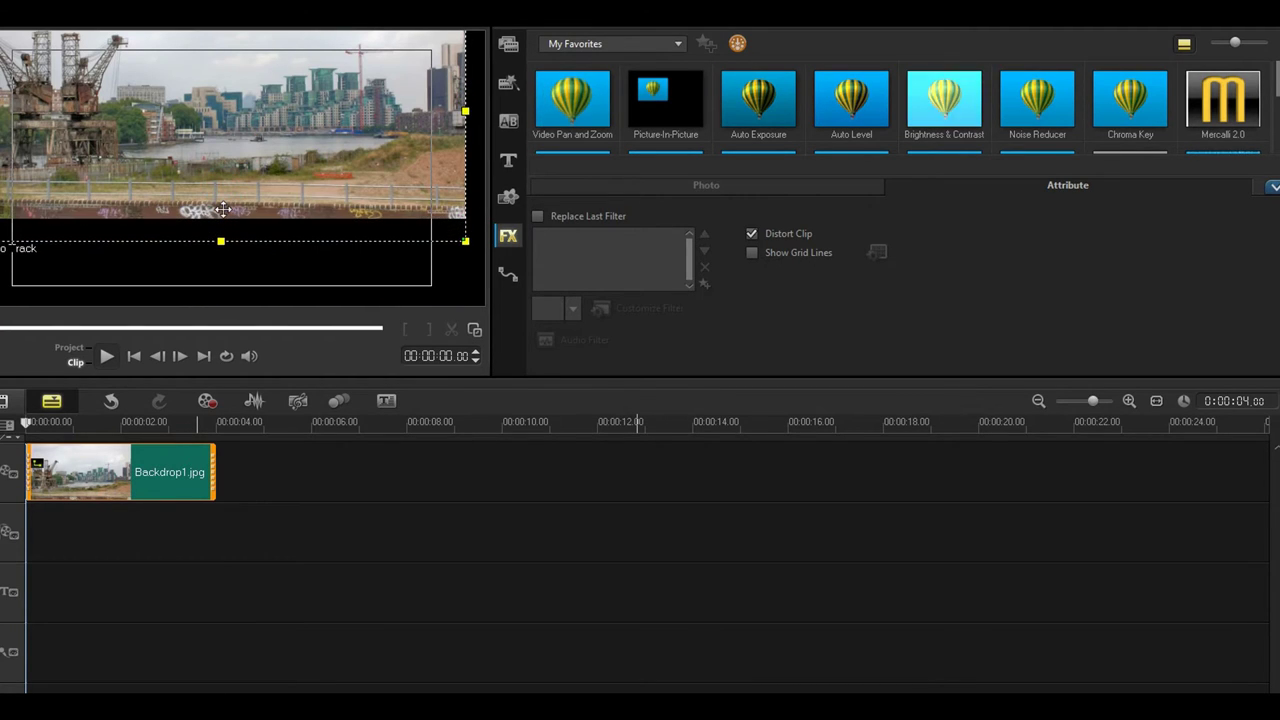
pyautogui.moveTo(223, 185); pyautogui.dragTo(223, 211)
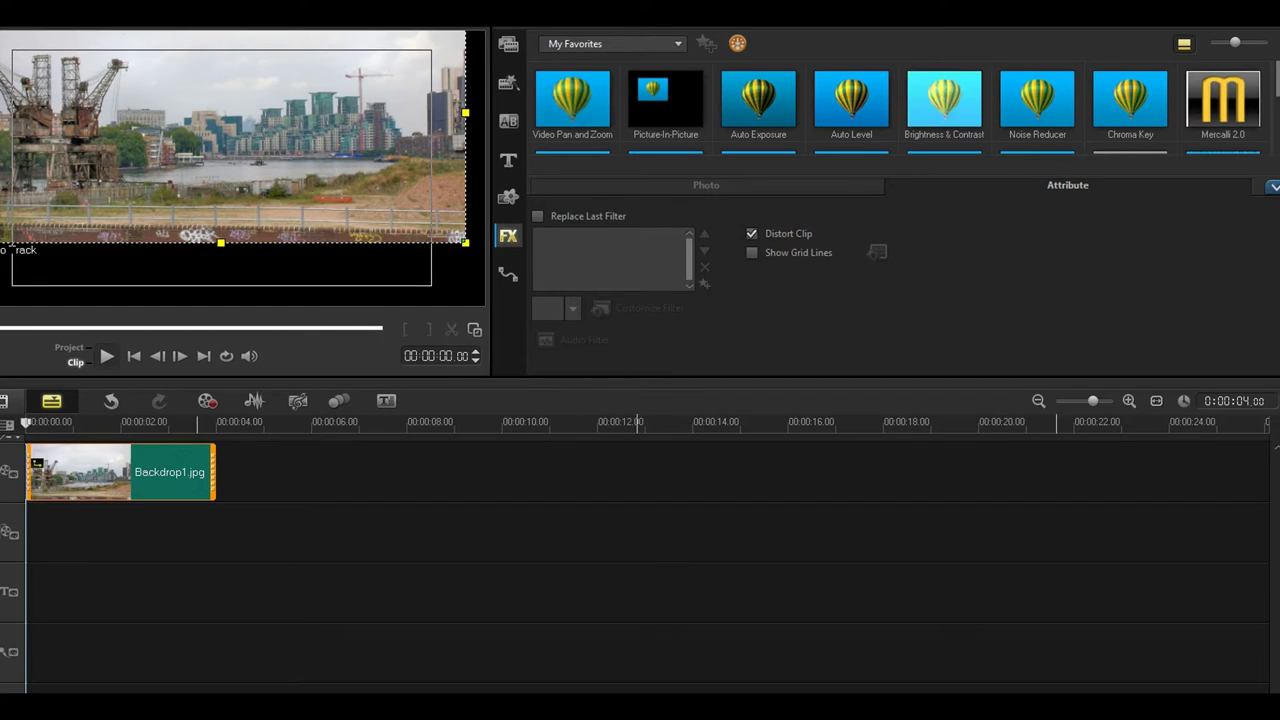
pyautogui.click(678, 120)
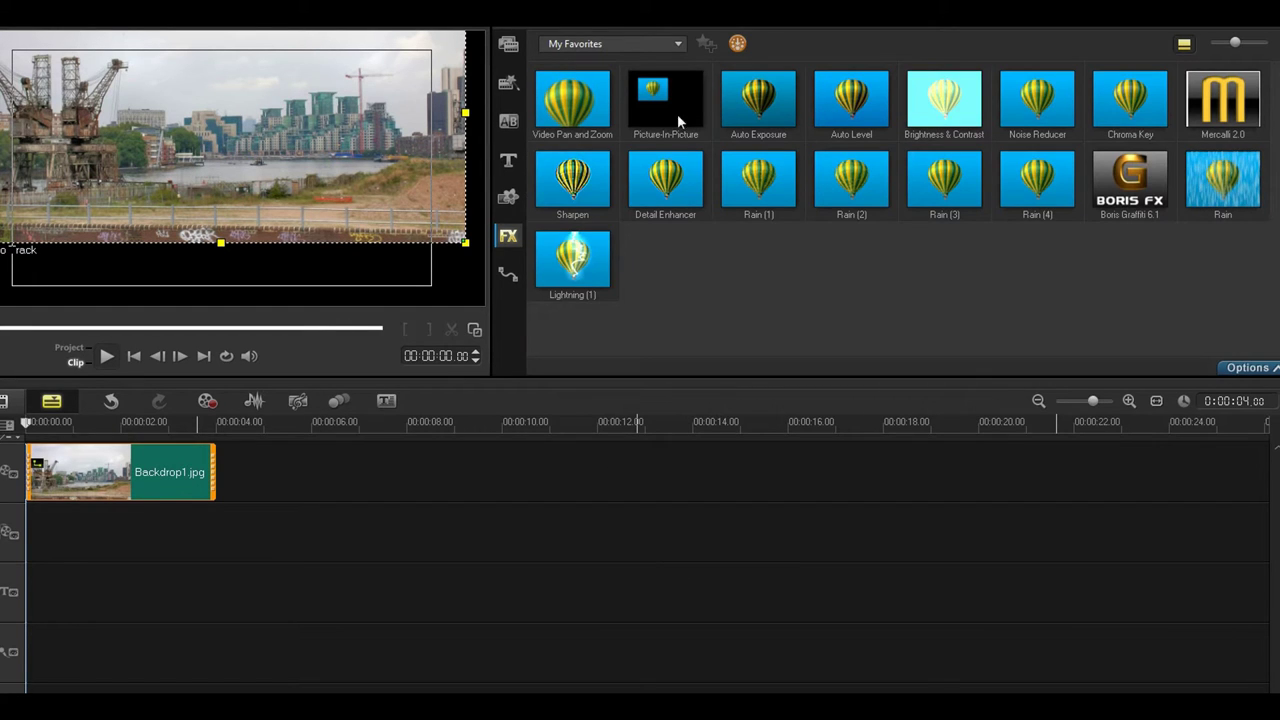
# Add MVI_2738.MP4 to the Overlay Track and stretch Backdrop1.jpg to 14 seconds.
pyautogui.click(508, 44)
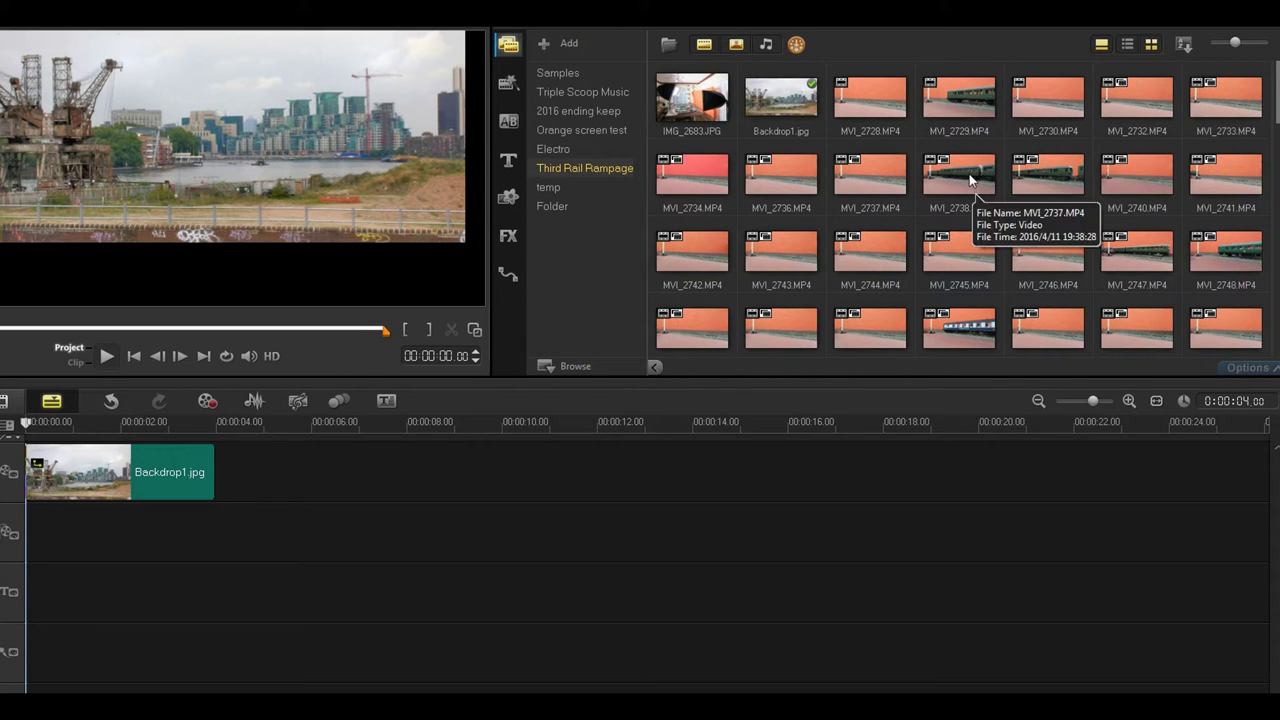
pyautogui.moveTo(970, 180); pyautogui.dragTo(100, 541)
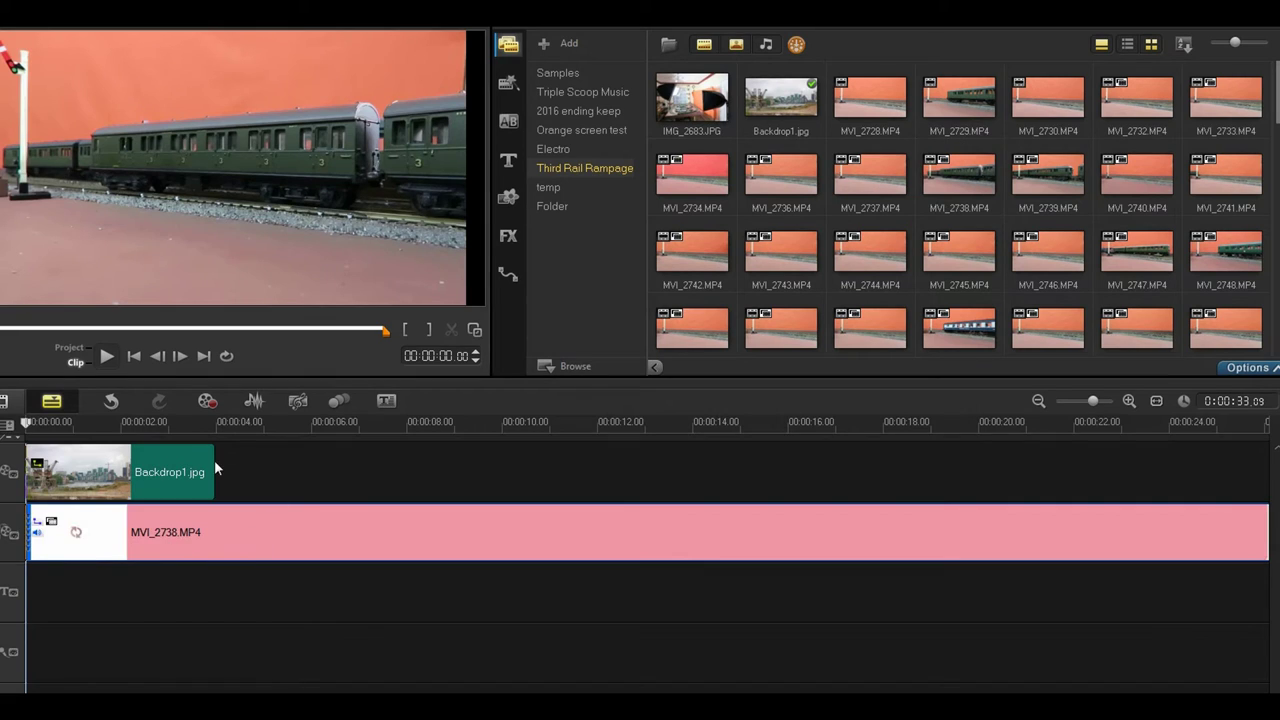
pyautogui.moveTo(211, 468); pyautogui.dragTo(692, 446)
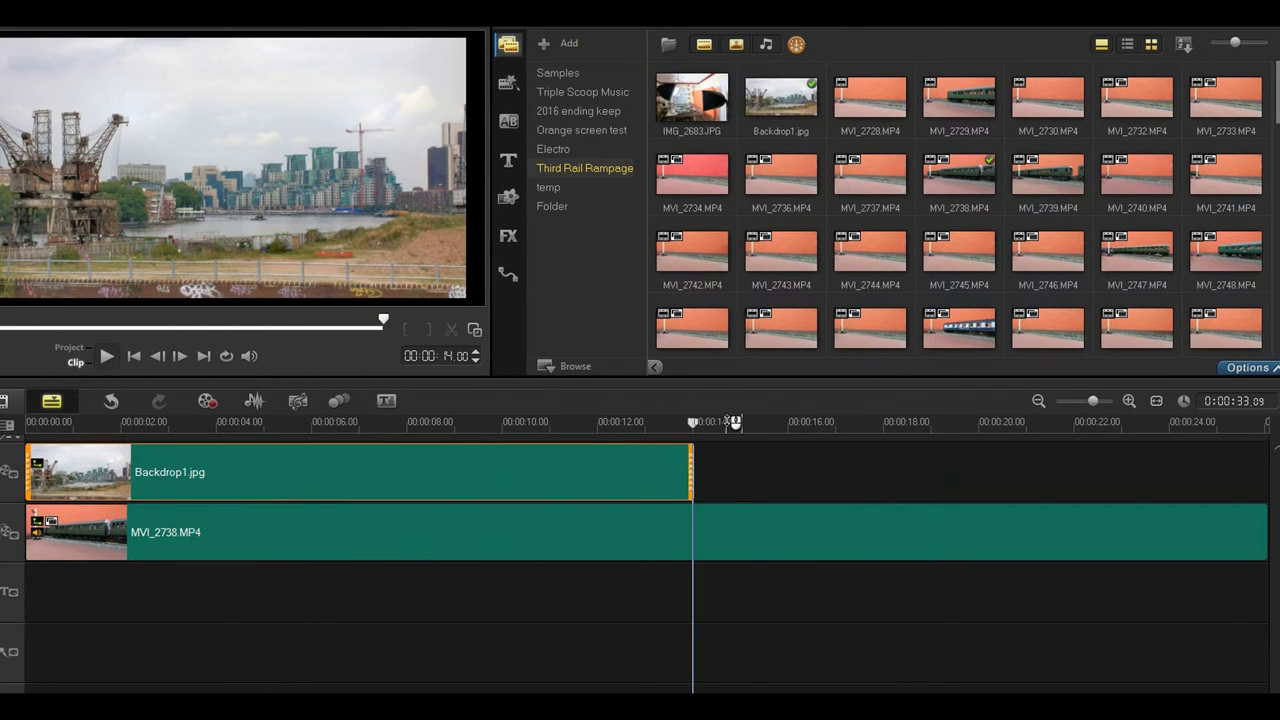
# Split the train overlay at 14 seconds and delete the part after the split.
pyautogui.click(691, 530)
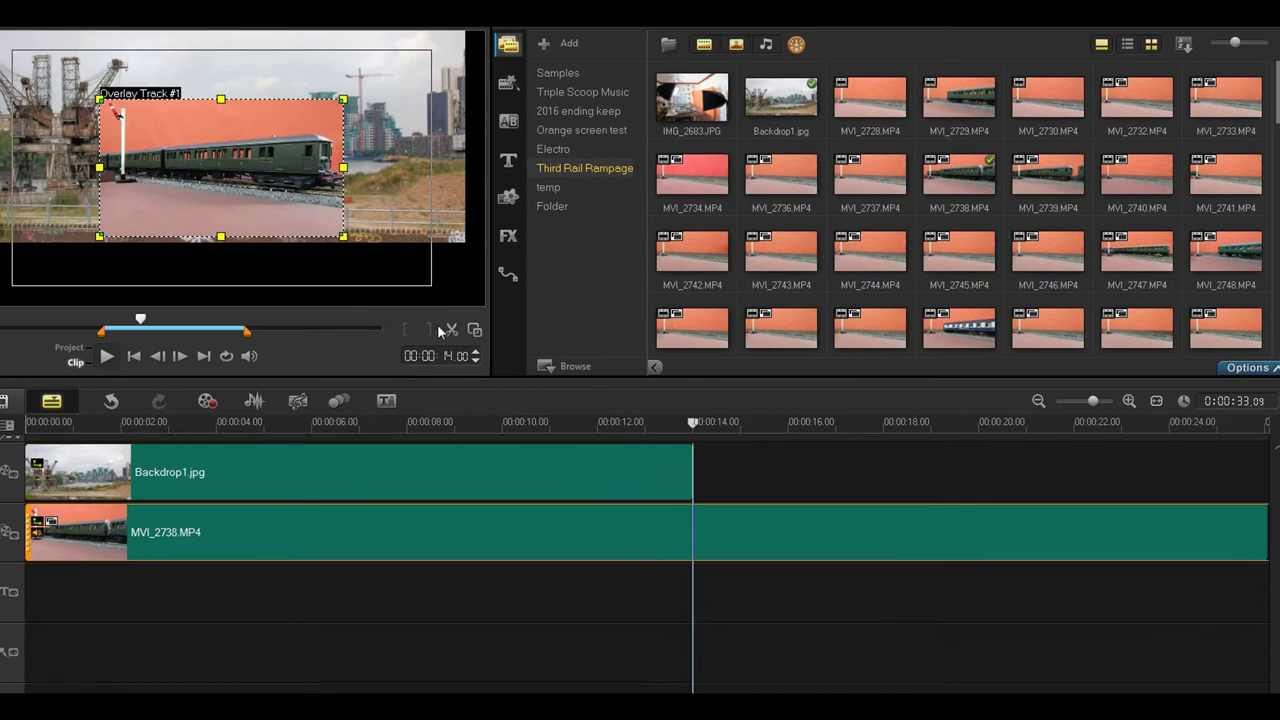
pyautogui.click(449, 334)
pyautogui.click(775, 545)
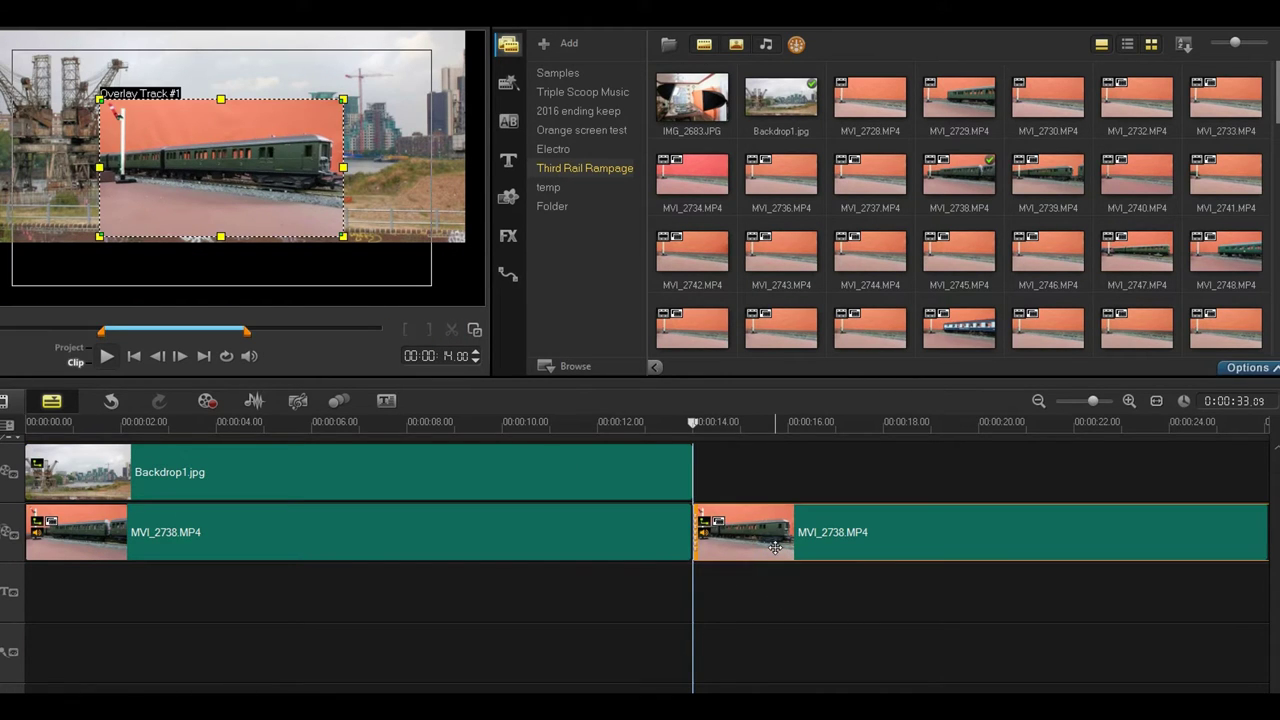
pyautogui.press('Delete')
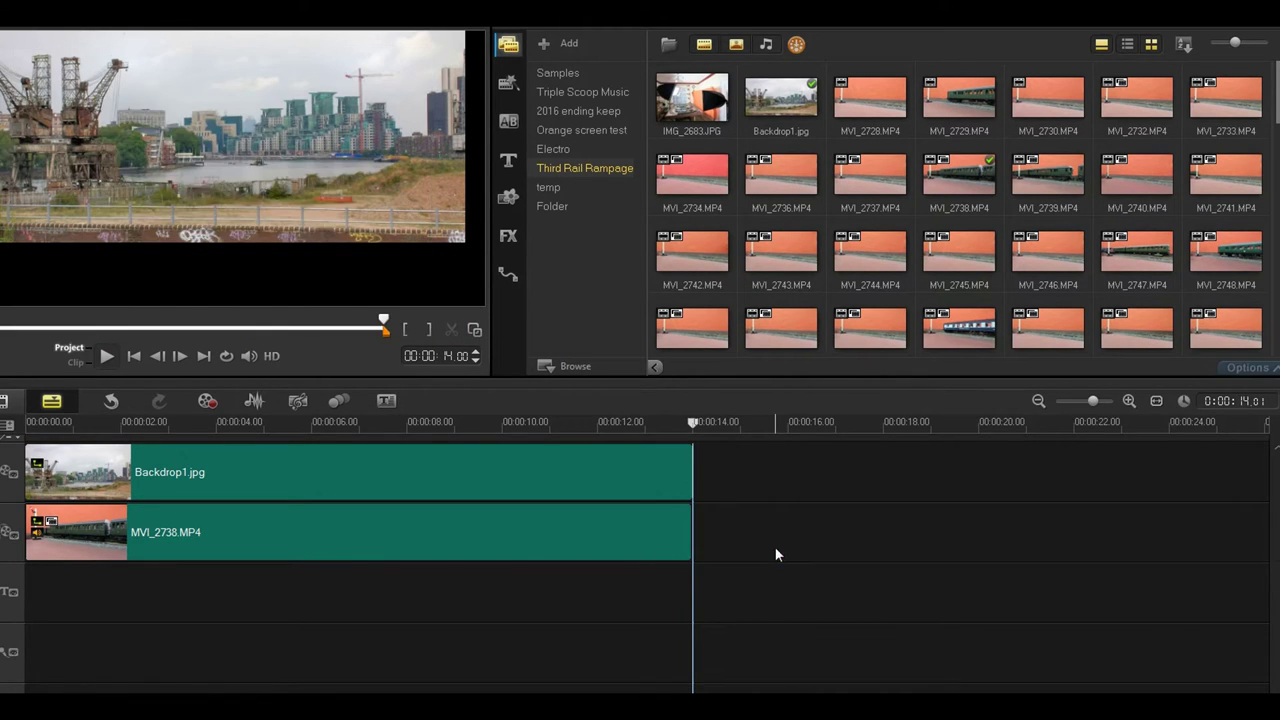
pyautogui.click(126, 470)
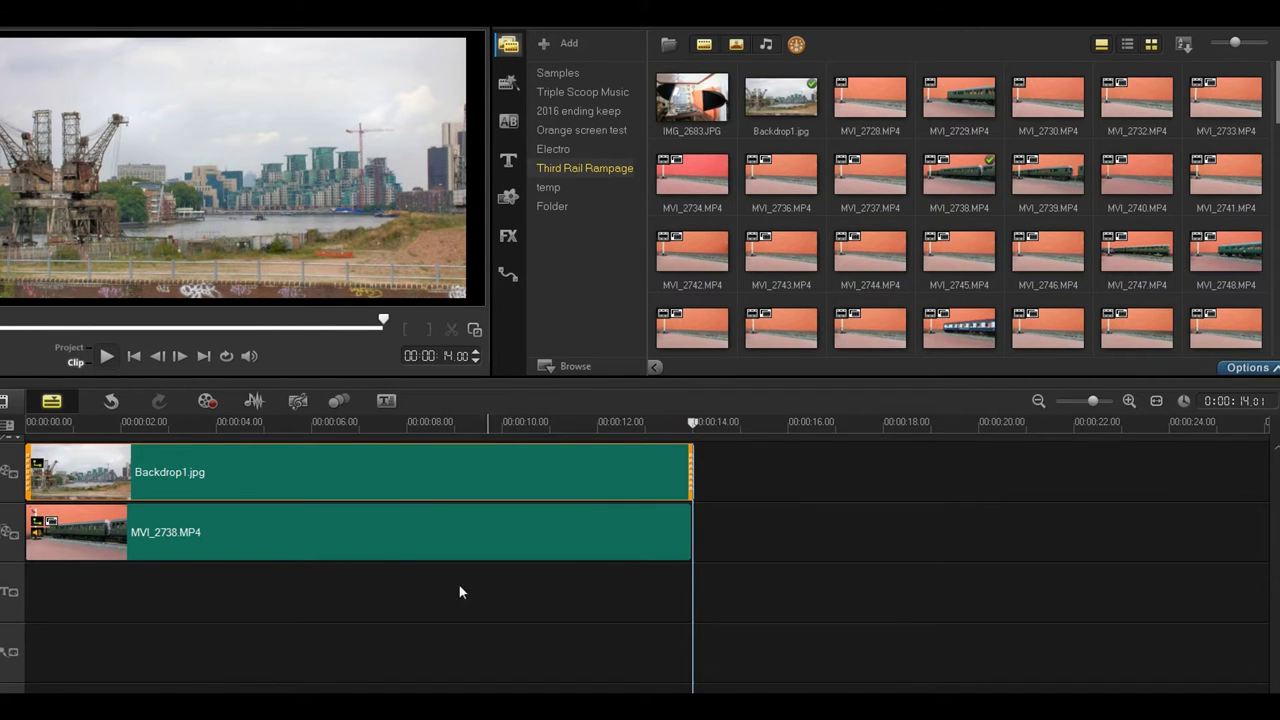
pyautogui.click(140, 532)
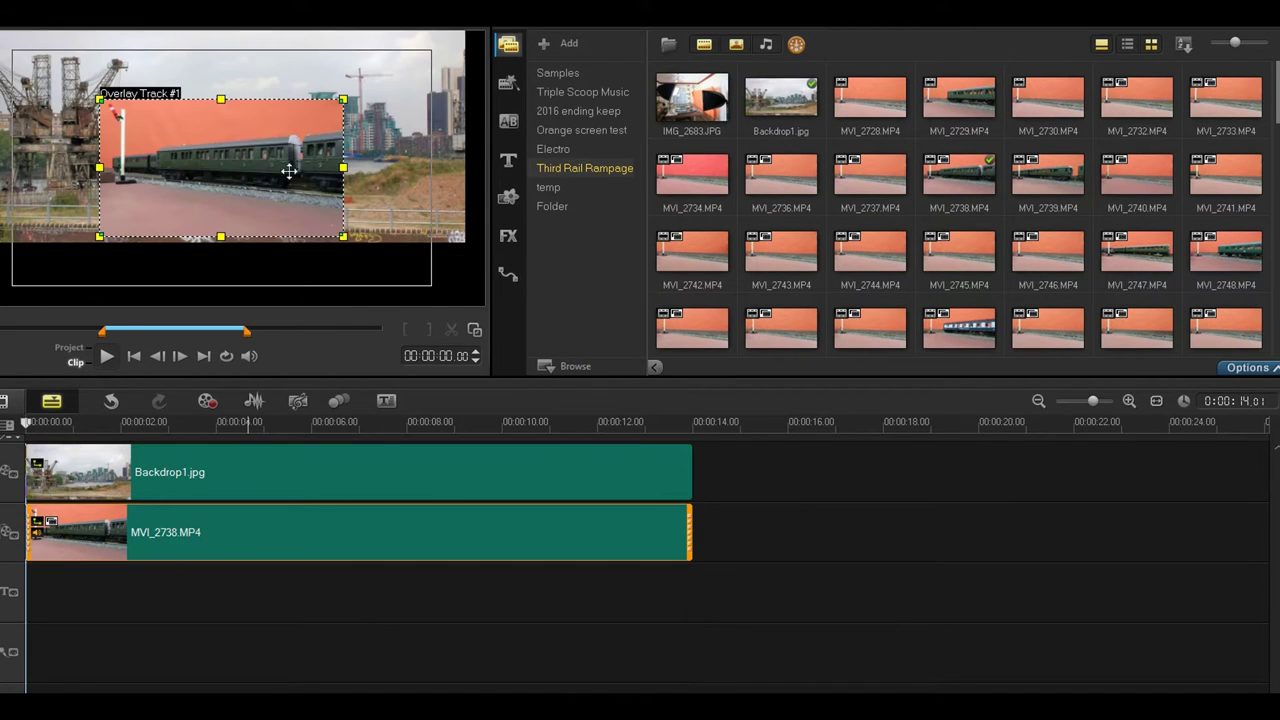
# Apply Fit to Screen to the MVI_2738 overlay, check playback, and refit after repositioning.
pyautogui.rightClick(204, 191)
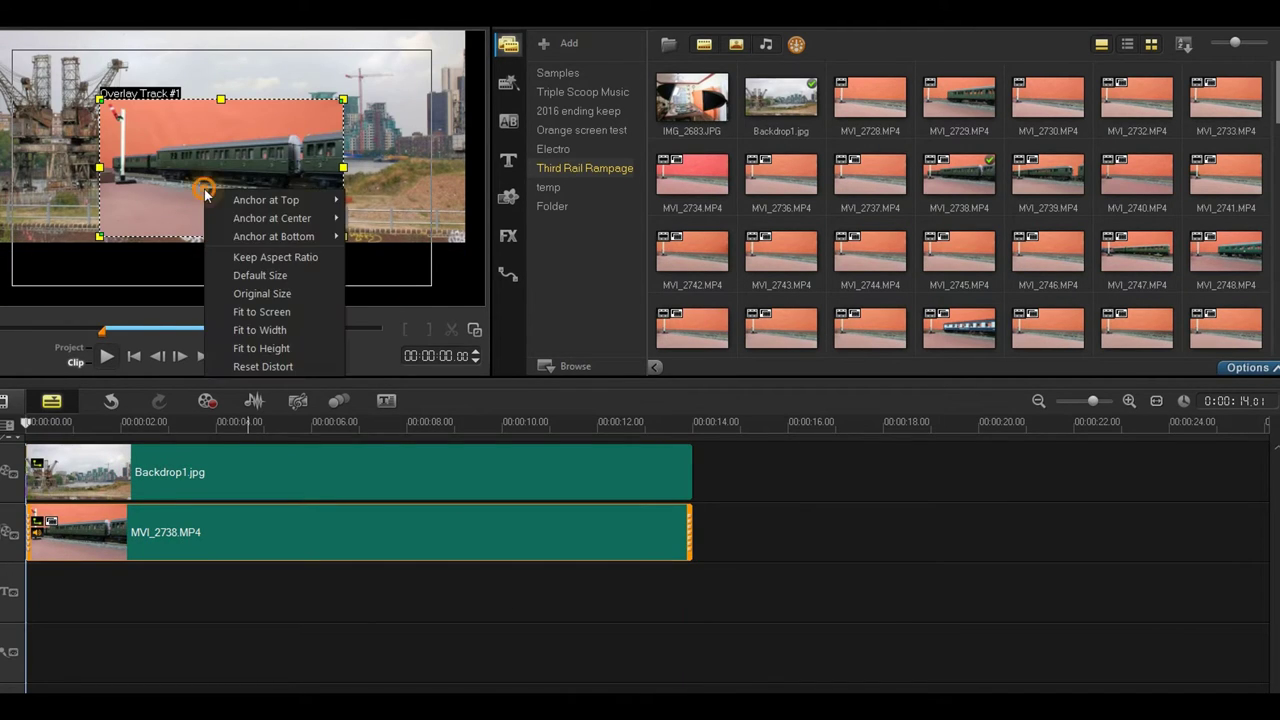
pyautogui.click(262, 311)
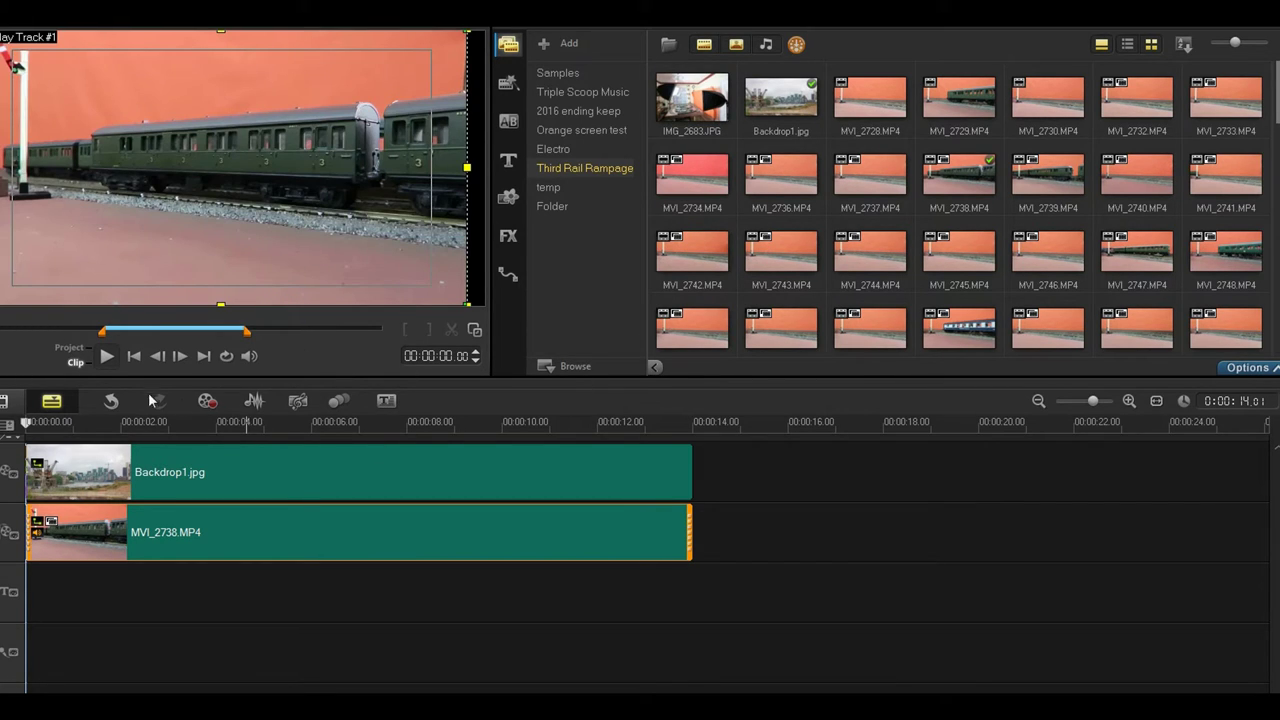
pyautogui.click(96, 357)
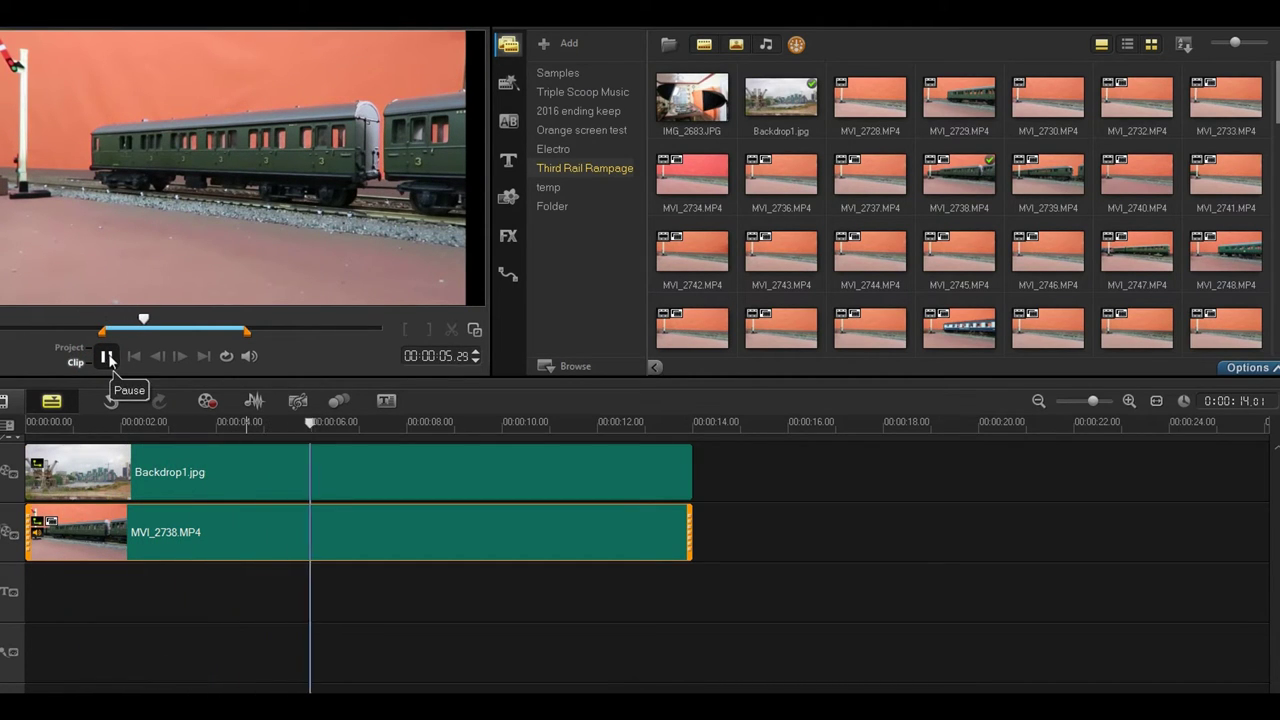
pyautogui.click(108, 358)
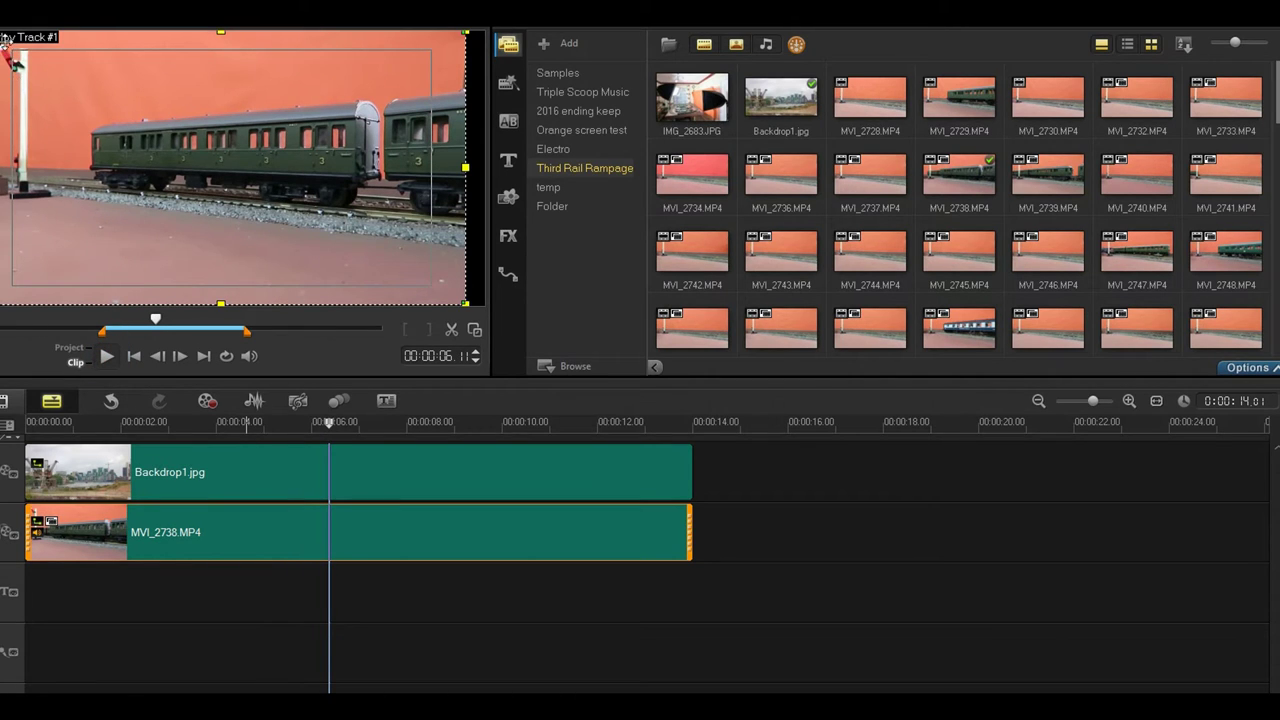
pyautogui.moveTo(5, 40); pyautogui.dragTo(18, 77)
pyautogui.rightClick(77, 133)
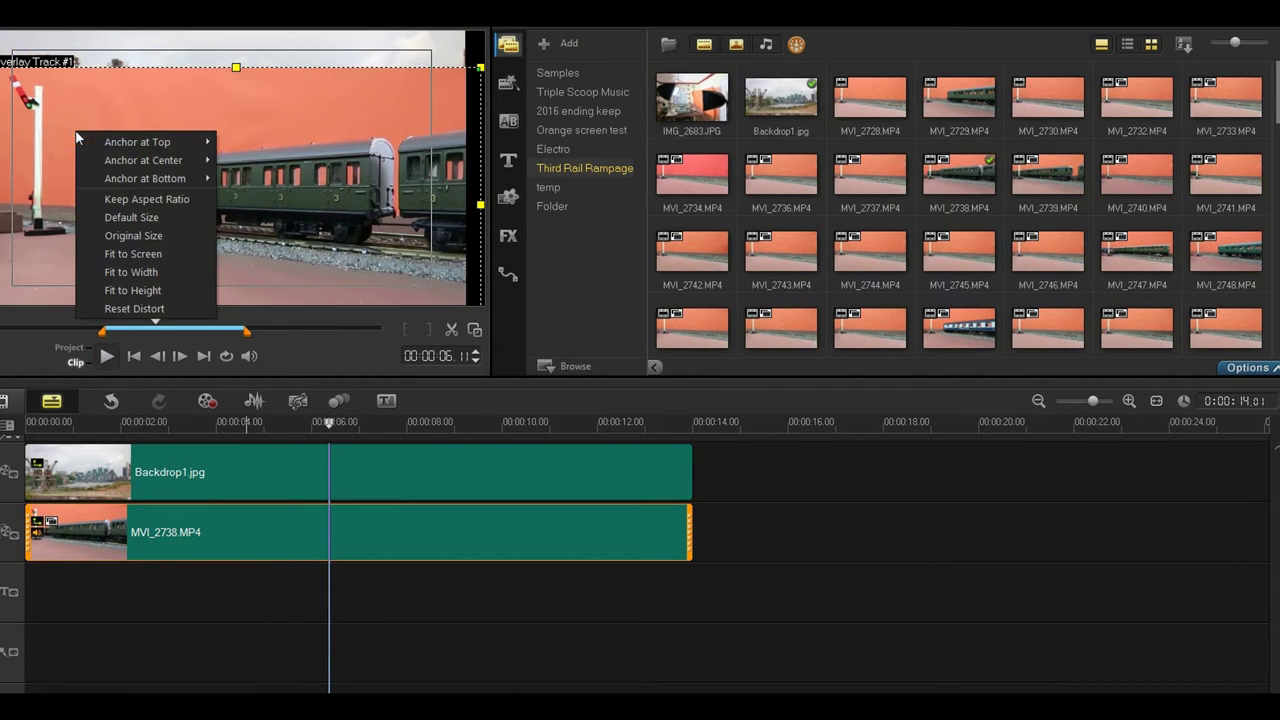
pyautogui.click(166, 253)
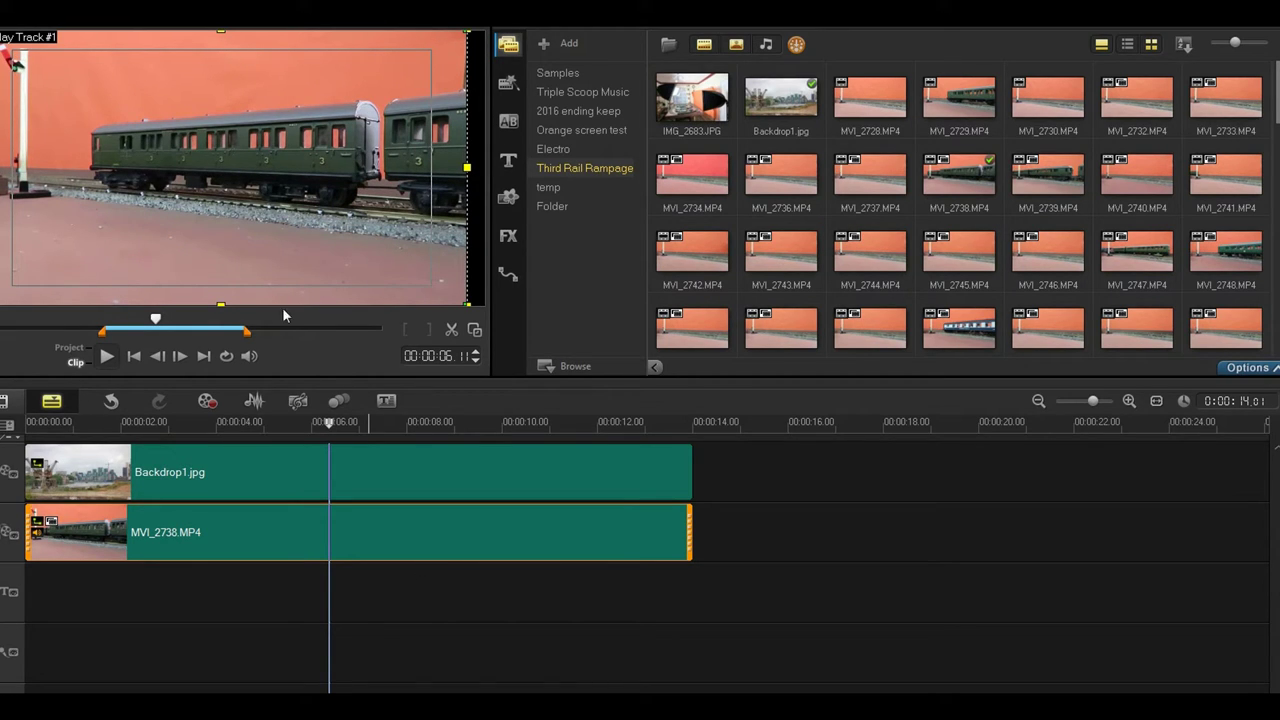
pyautogui.click(106, 356)
# Apply overlay chroma keying to the train clip, sampling the orange background at Similarity 25.
pyautogui.doubleClick(222, 538)
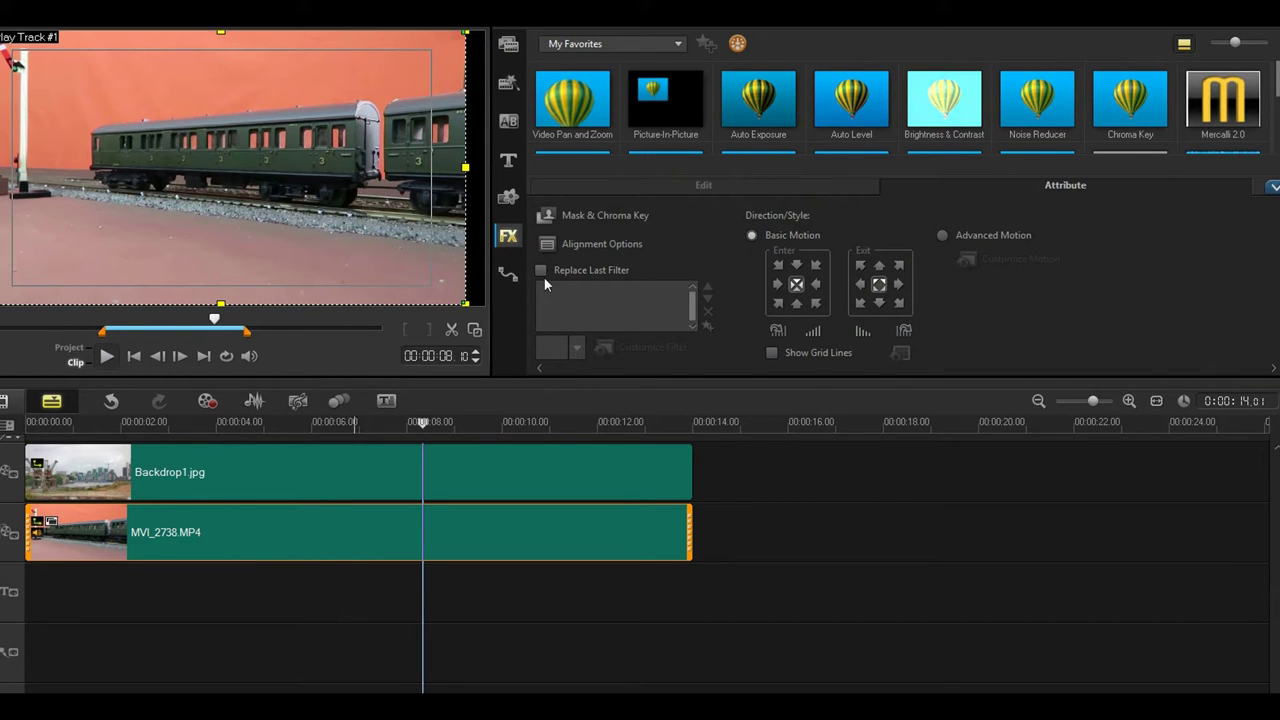
pyautogui.click(565, 219)
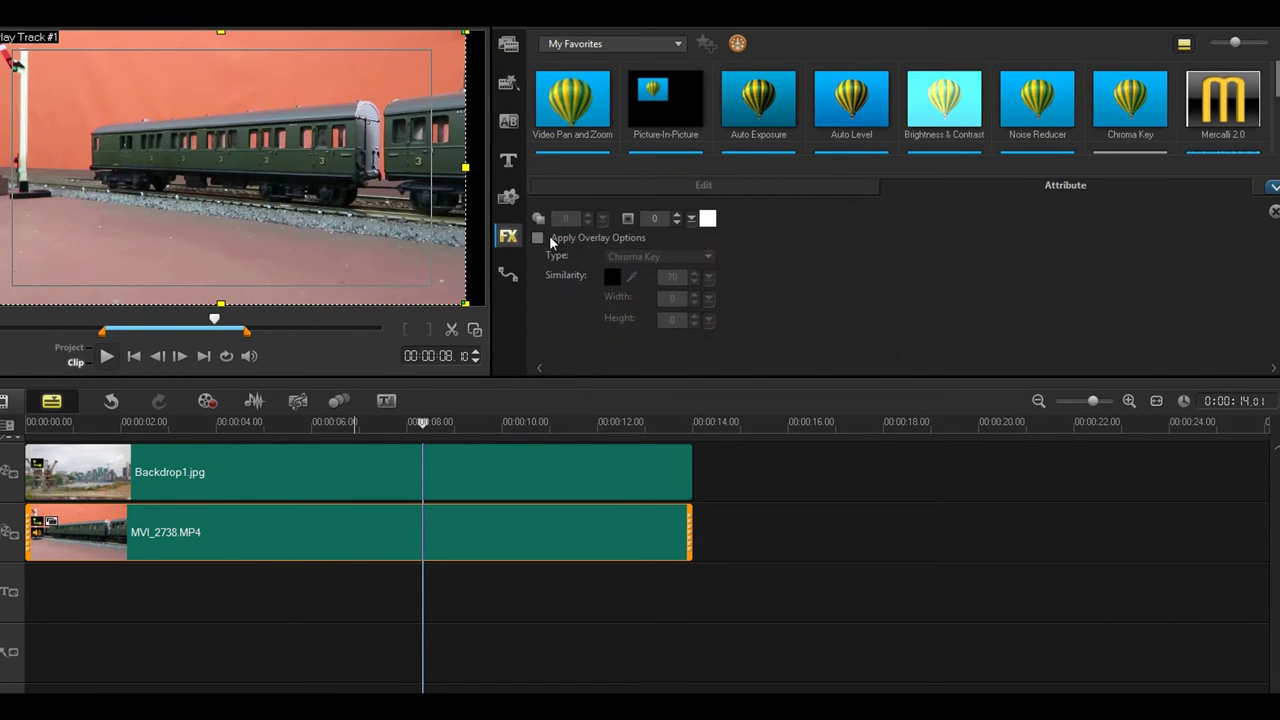
pyautogui.click(538, 238)
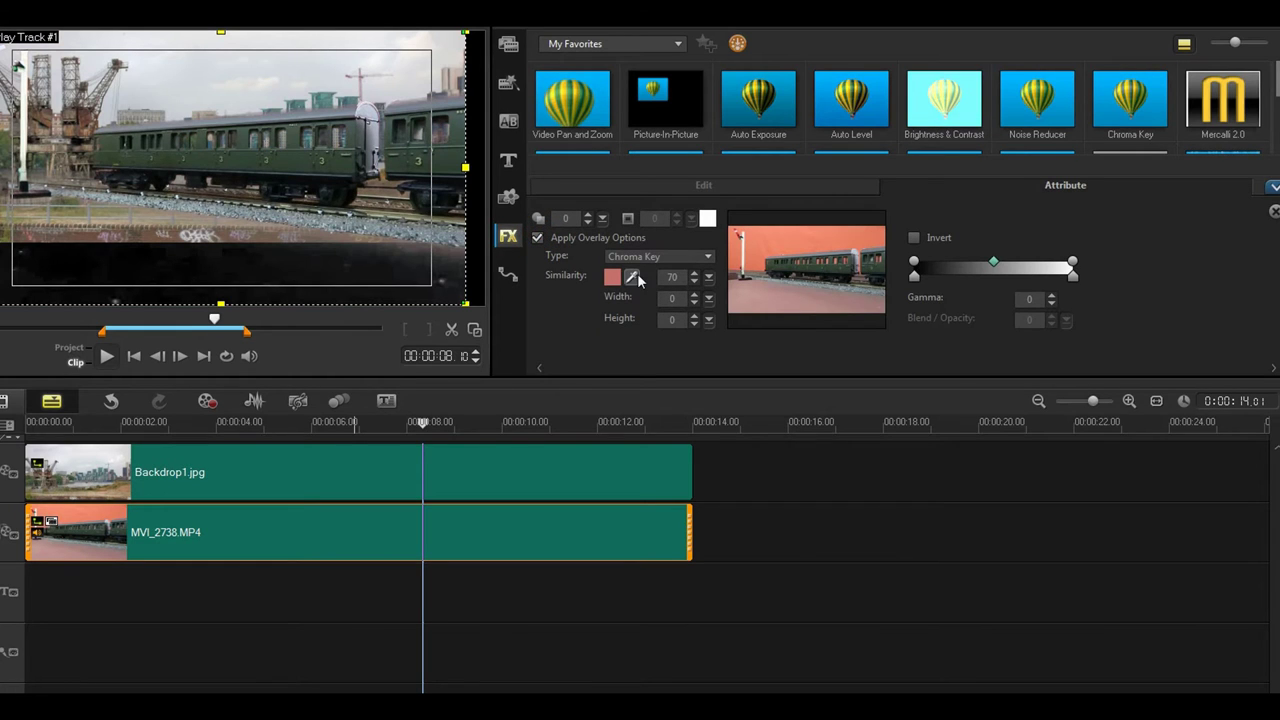
pyautogui.click(632, 277)
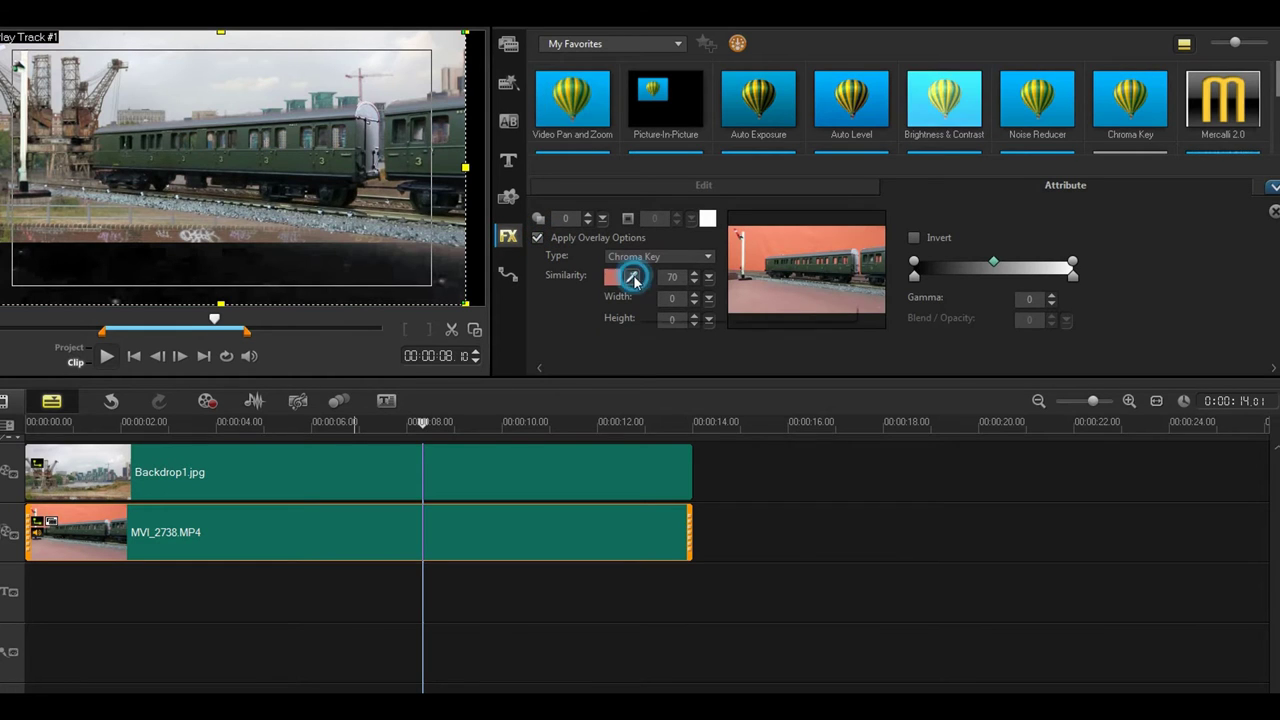
pyautogui.click(762, 257)
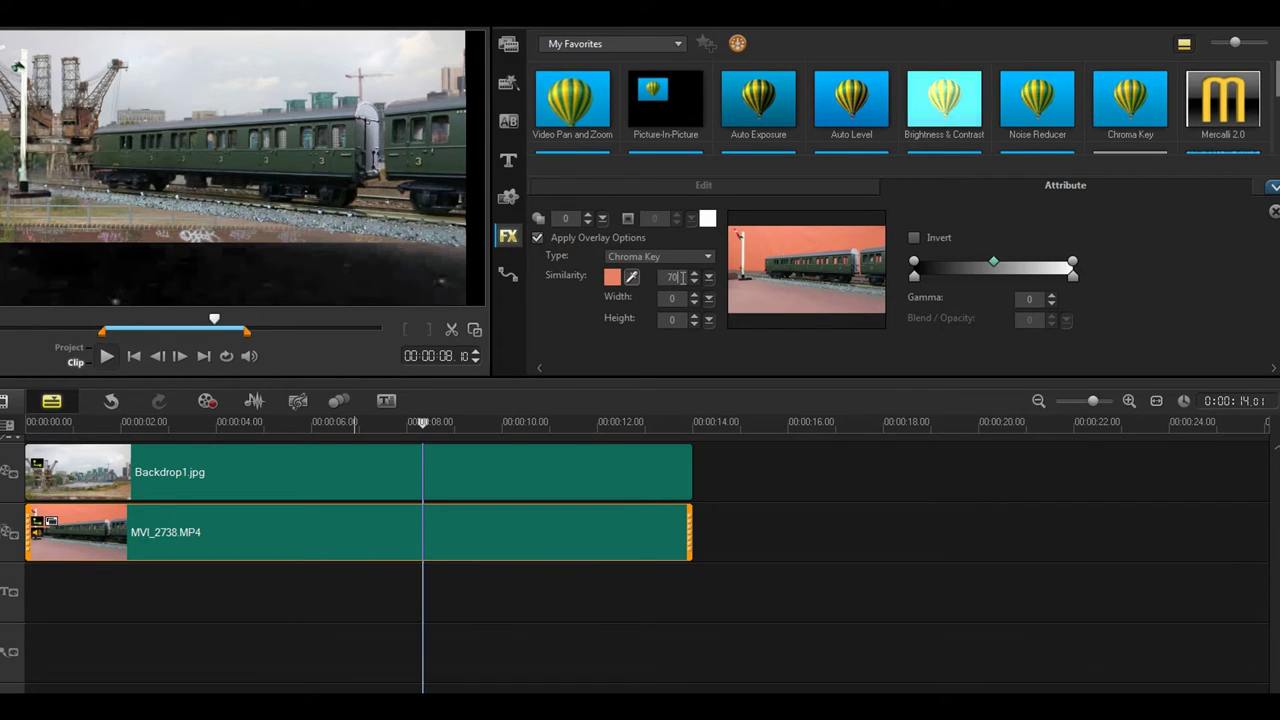
pyautogui.write('25')
pyautogui.press('Return')
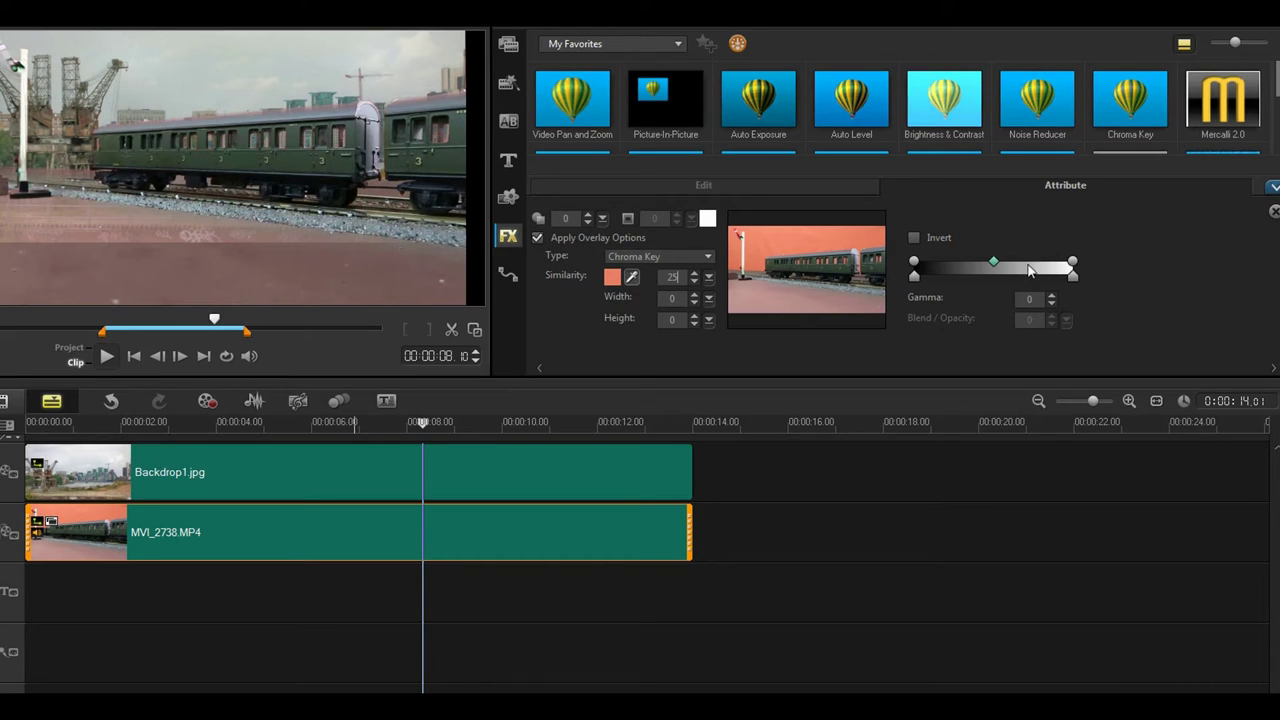
# Set the overlay key gradient to threshold 58, cutoff 19 and gamma -65.
pyautogui.click(1074, 278)
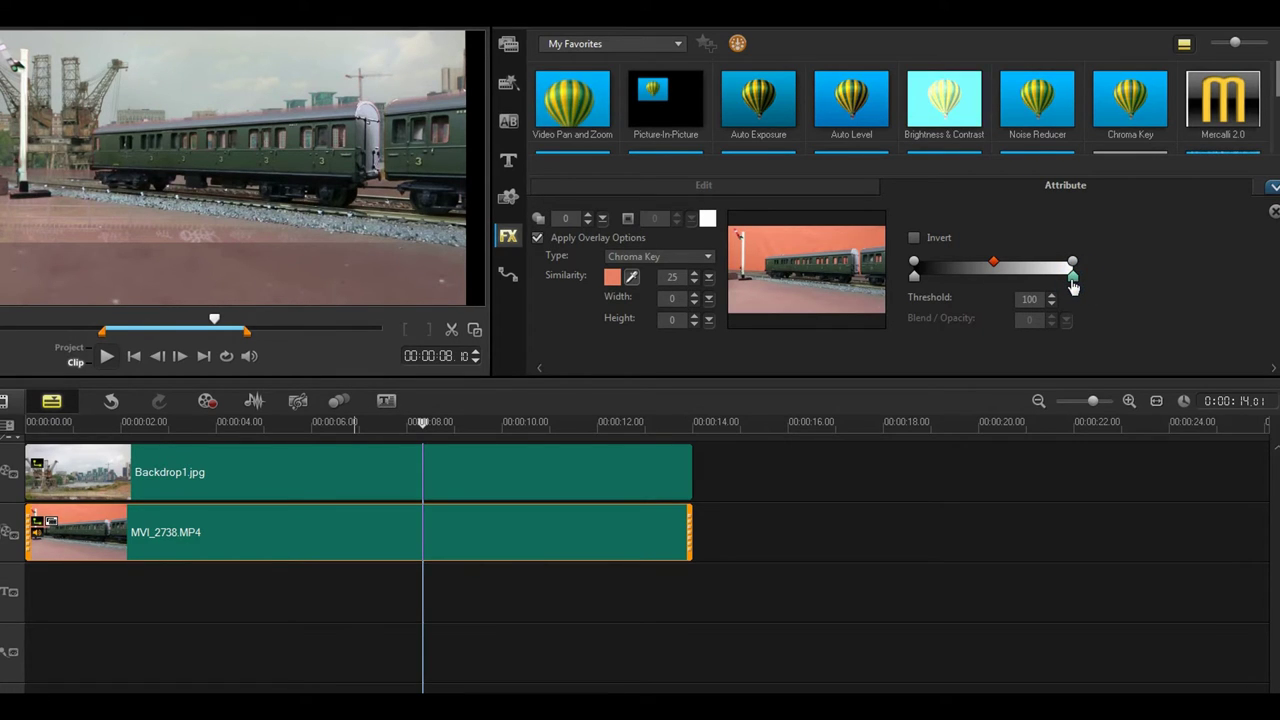
pyautogui.moveTo(1072, 274); pyautogui.dragTo(1028, 272)
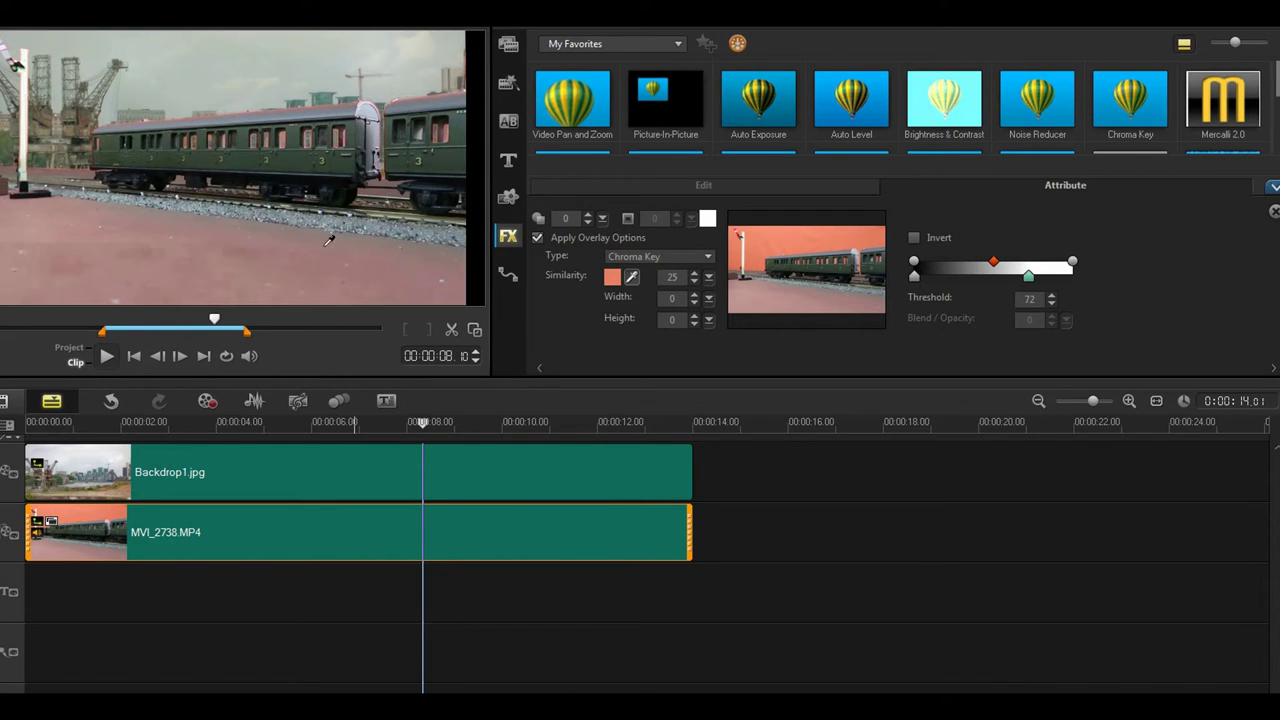
pyautogui.moveTo(1034, 287); pyautogui.dragTo(1008, 283)
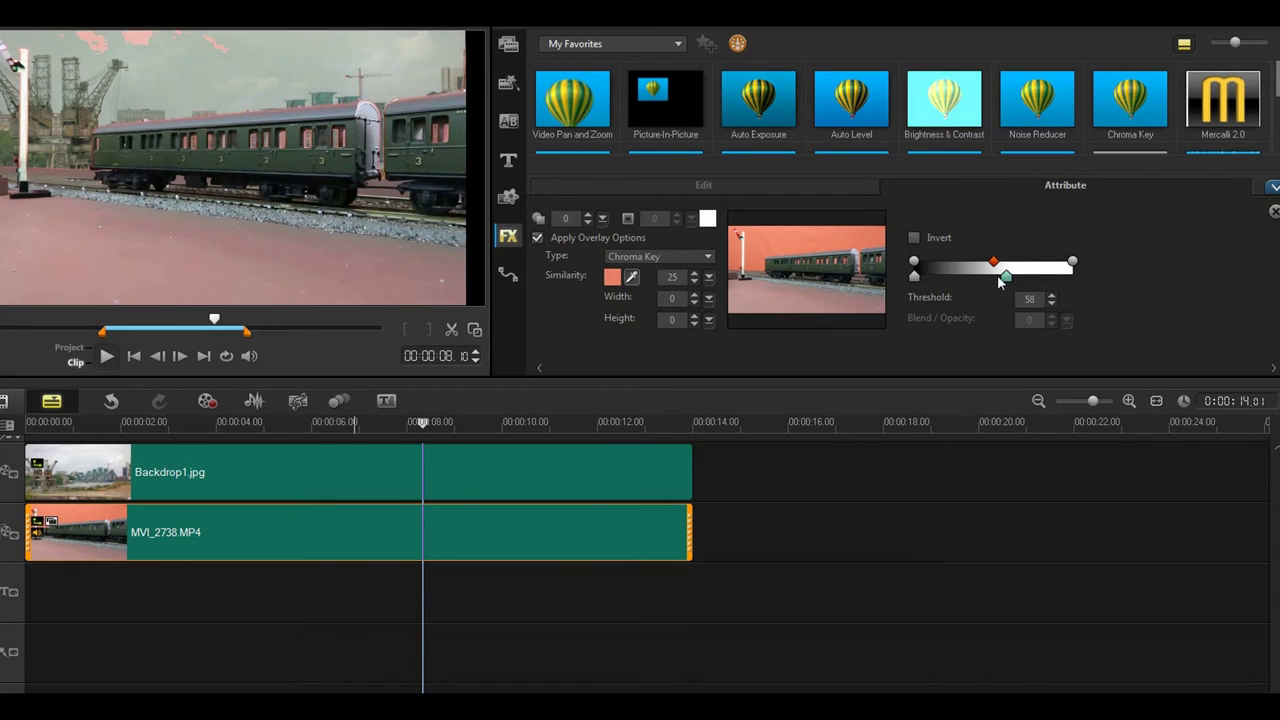
pyautogui.click(913, 277)
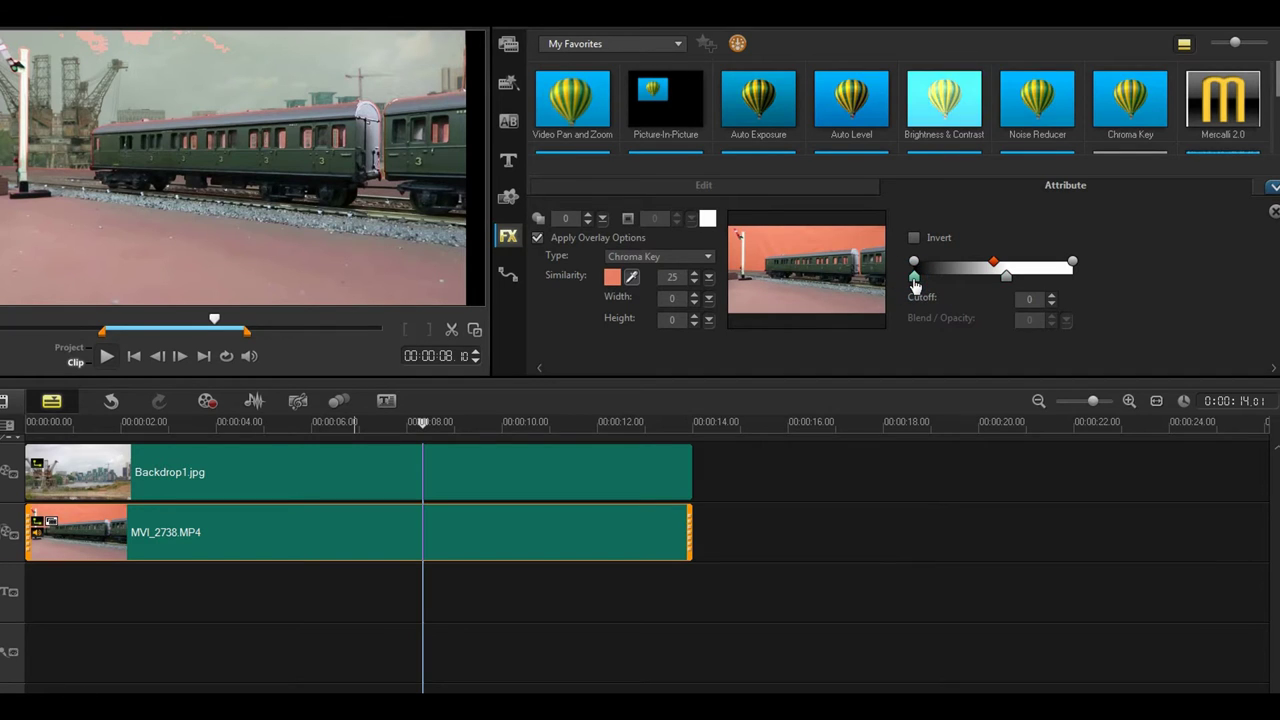
pyautogui.moveTo(913, 280); pyautogui.dragTo(946, 274)
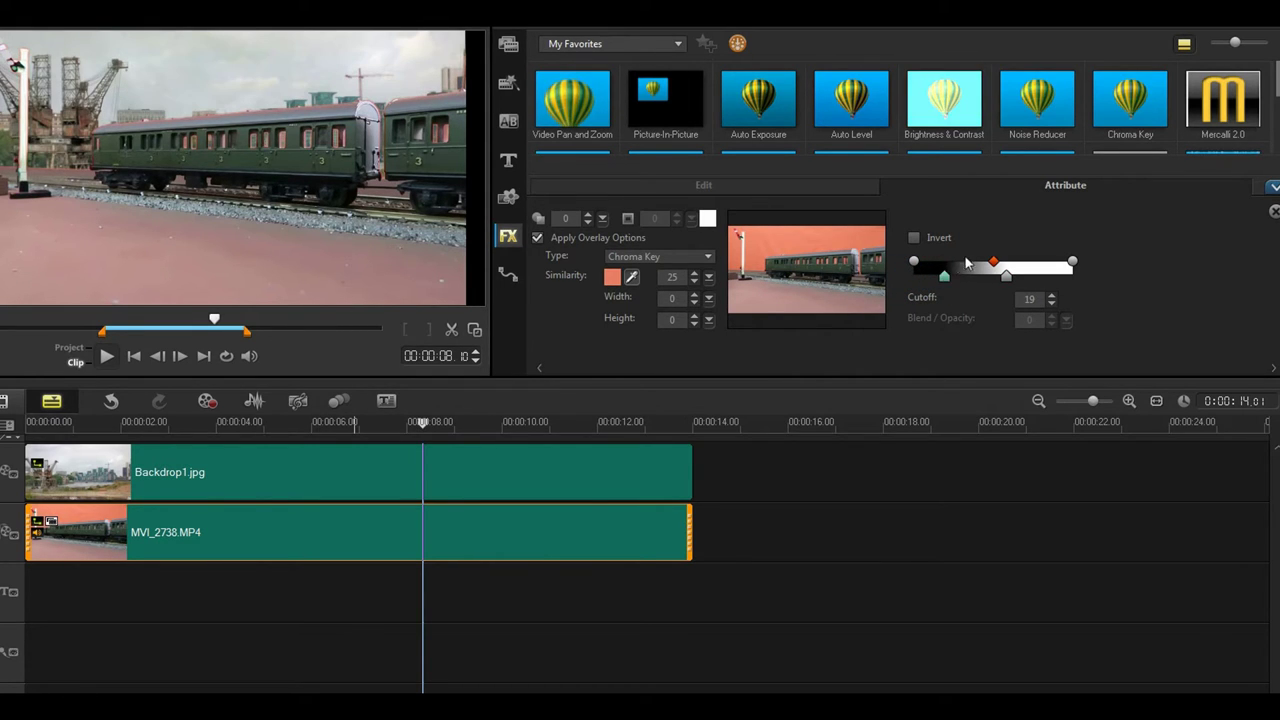
pyautogui.moveTo(993, 262); pyautogui.dragTo(945, 262)
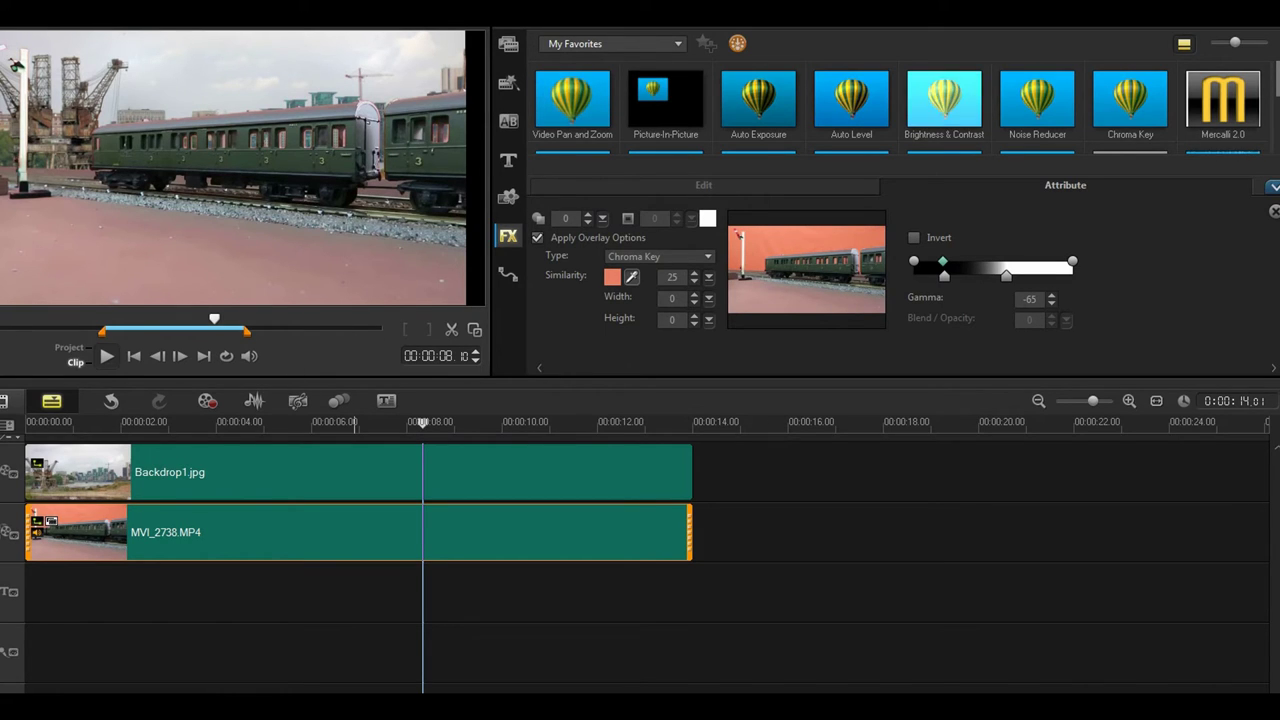
pyautogui.click(1273, 187)
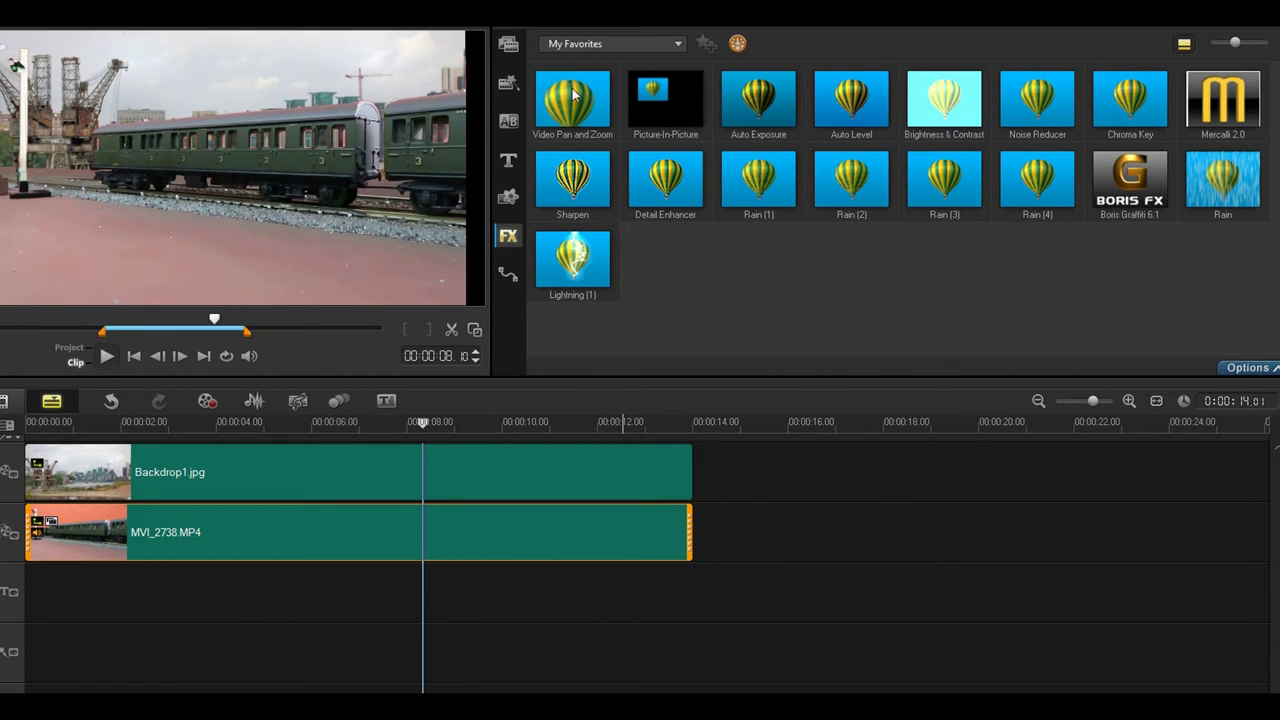
# Apply the Chroma Key filter to MVI_2738.MP4 and bring up its filter settings.
pyautogui.click(1146, 113)
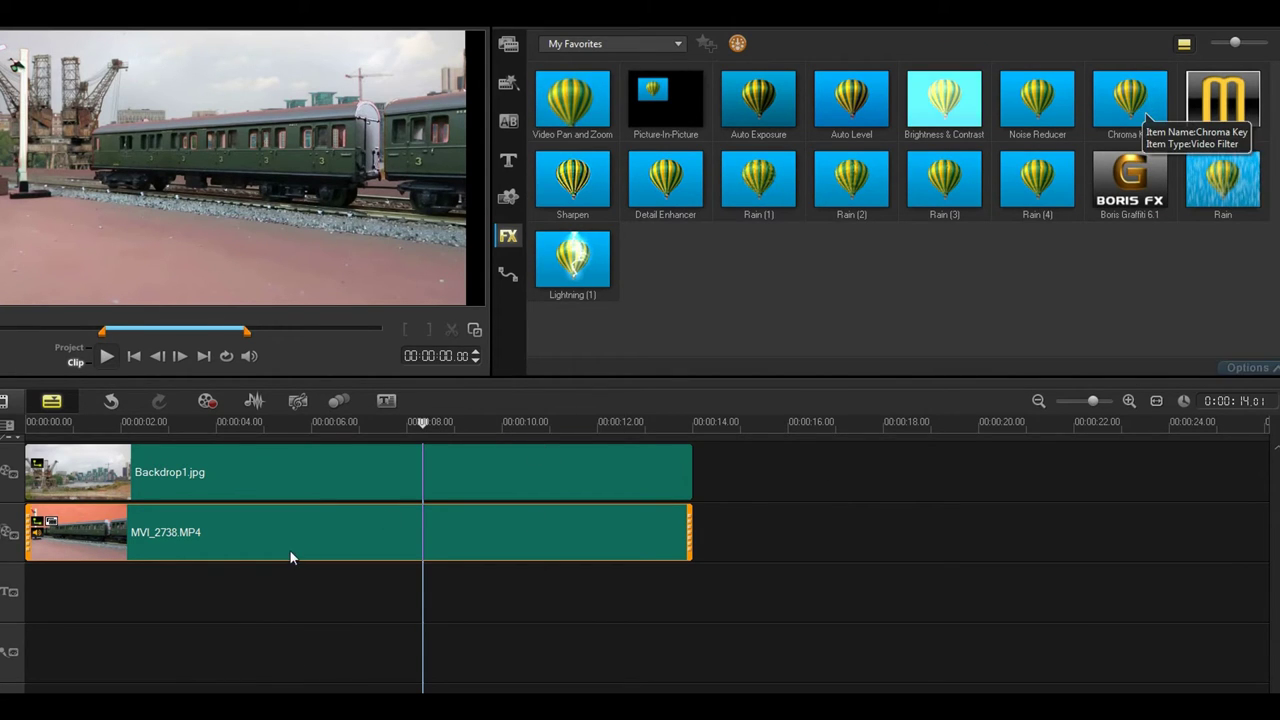
pyautogui.moveTo(289, 557); pyautogui.dragTo(625, 511)
pyautogui.moveTo(1150, 122); pyautogui.dragTo(394, 543)
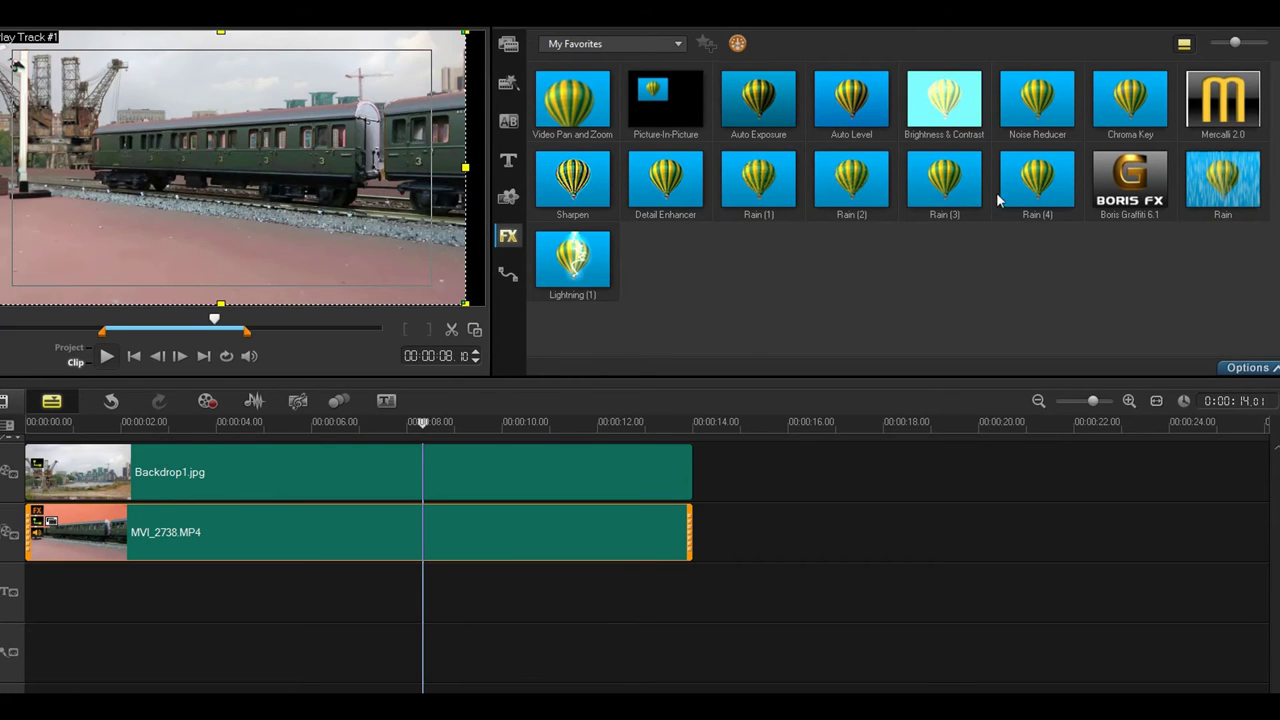
pyautogui.doubleClick(394, 543)
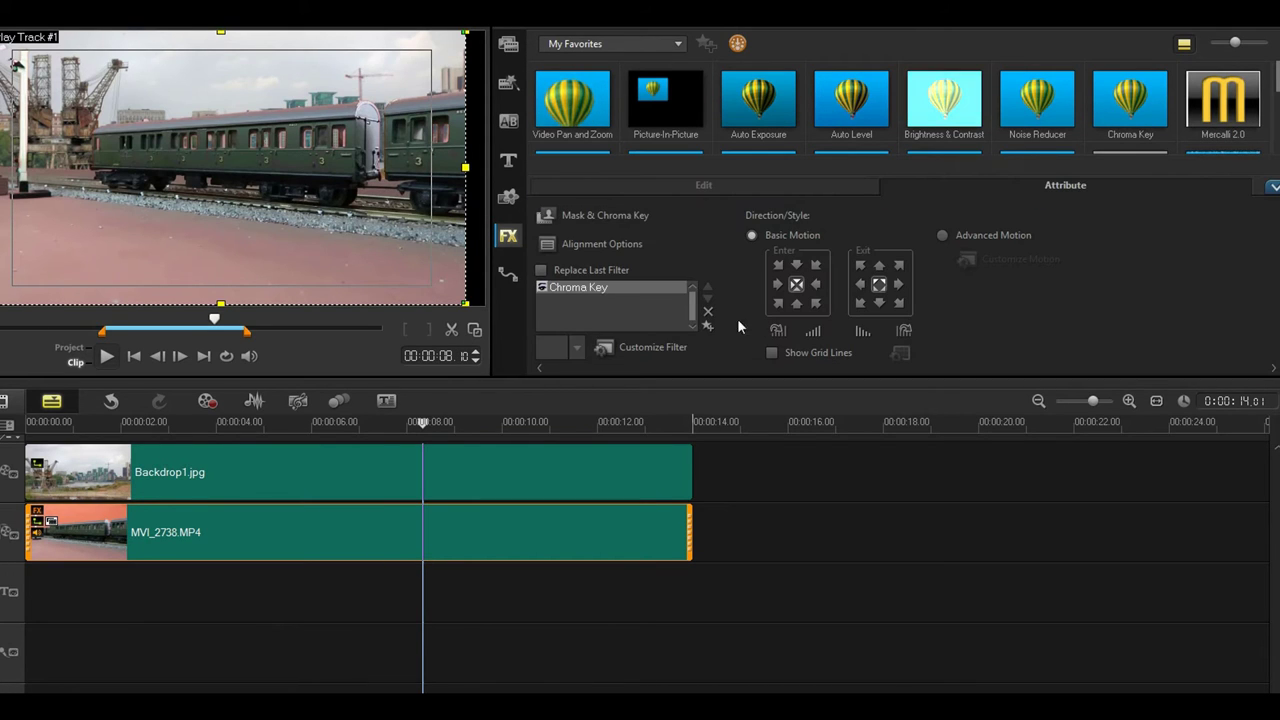
pyautogui.click(604, 347)
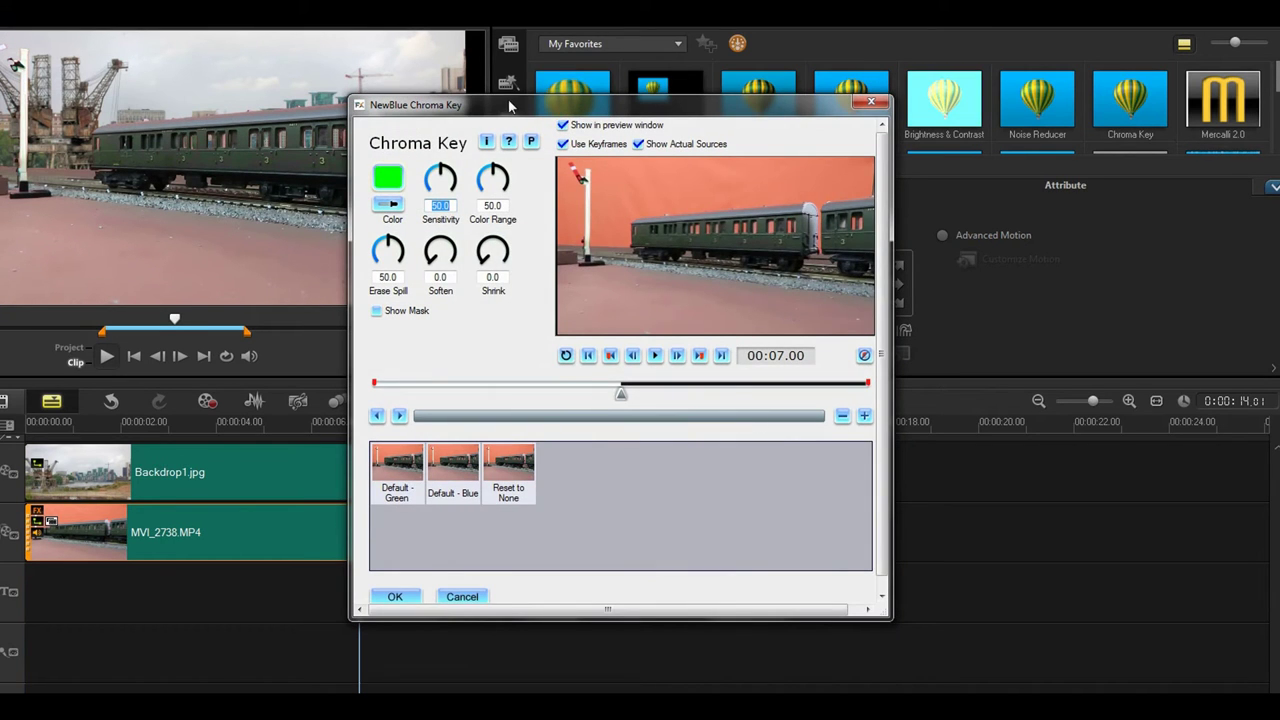
# Turn off Use Keyframes and sample the orange background as the key colour.
pyautogui.moveTo(510, 106); pyautogui.dragTo(510, 43)
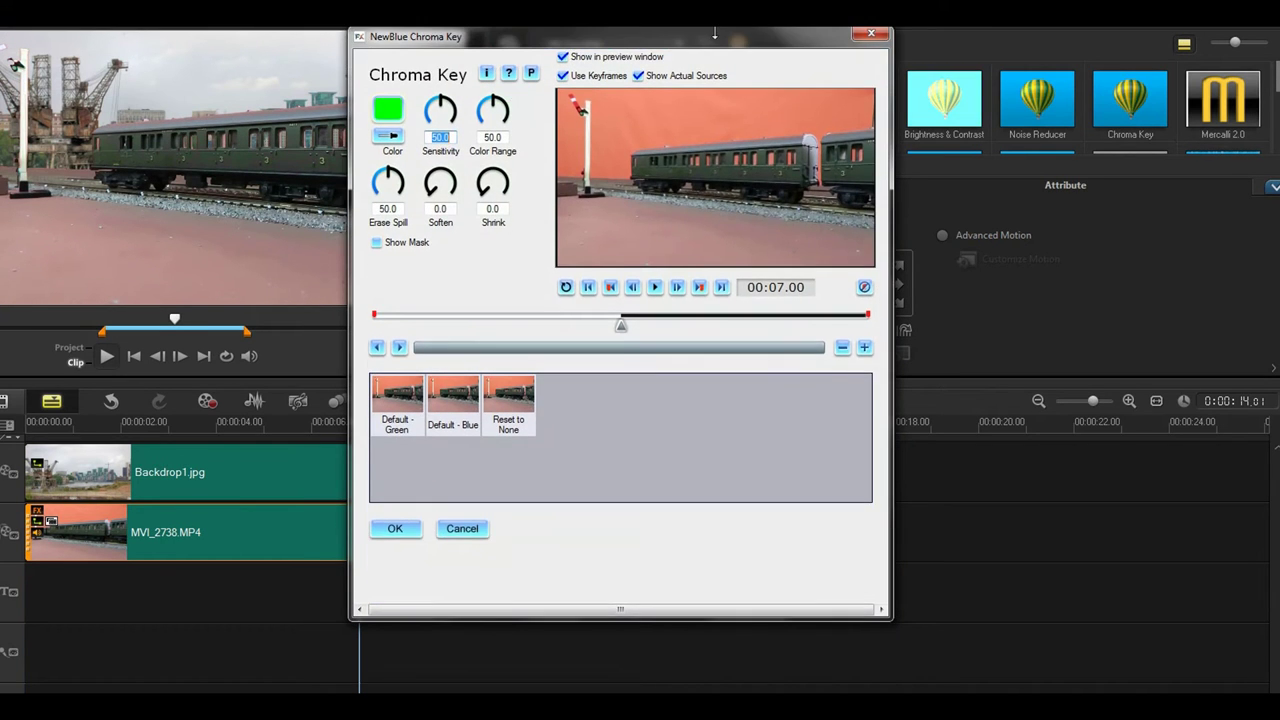
pyautogui.moveTo(619, 52); pyautogui.dragTo(847, 52)
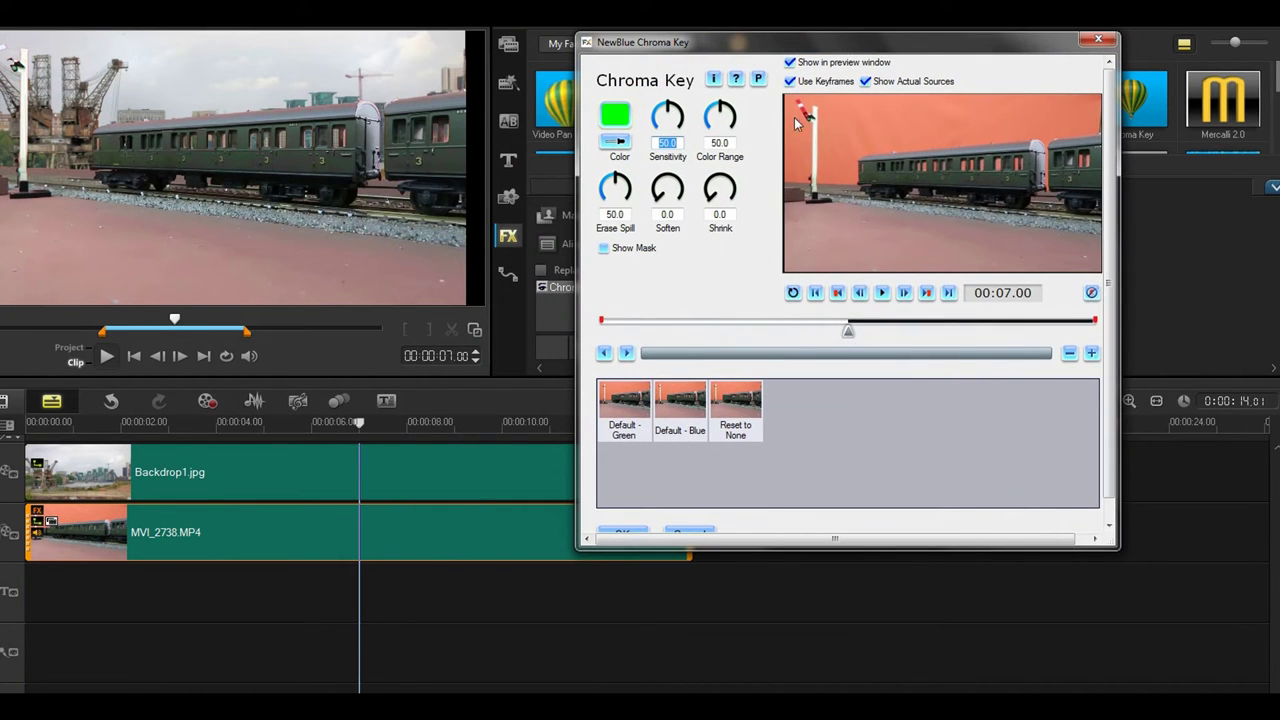
pyautogui.click(790, 81)
pyautogui.click(615, 141)
pyautogui.click(848, 142)
# Set Color Range to 30.0 and Sensitivity to 33.3, then show the mask.
pyautogui.moveTo(877, 43); pyautogui.dragTo(1082, 7)
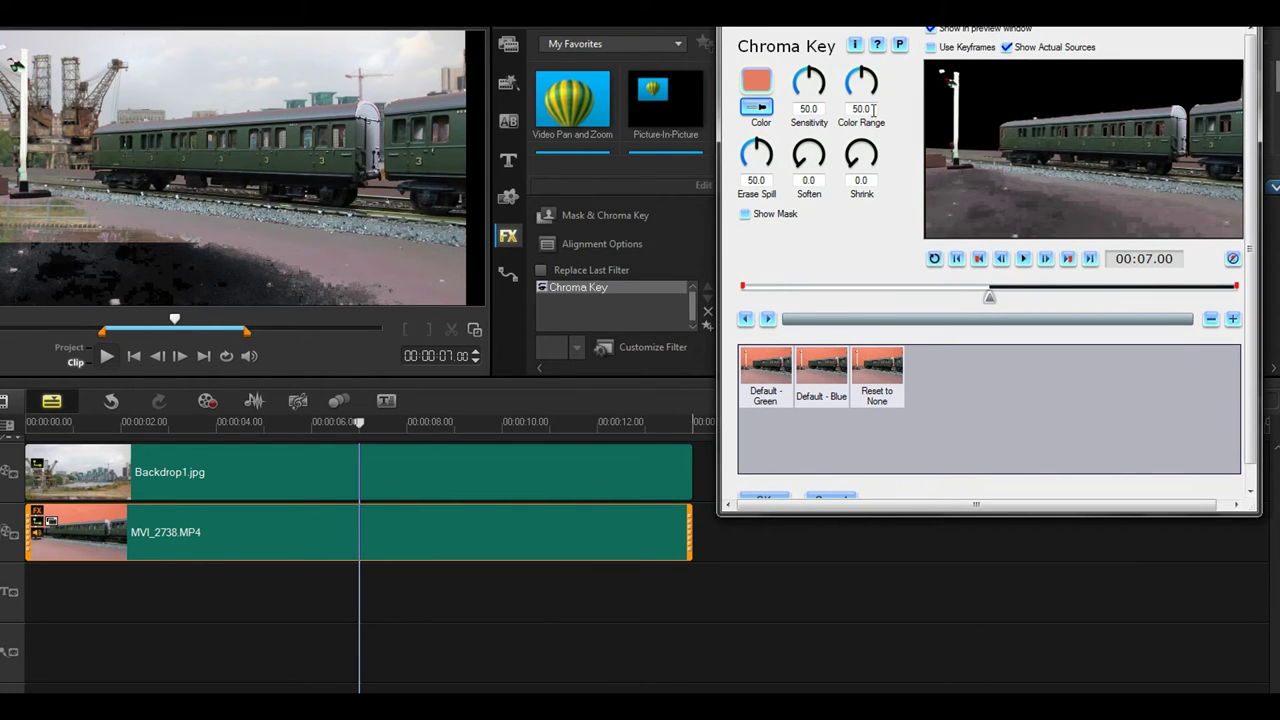
pyautogui.doubleClick(862, 108)
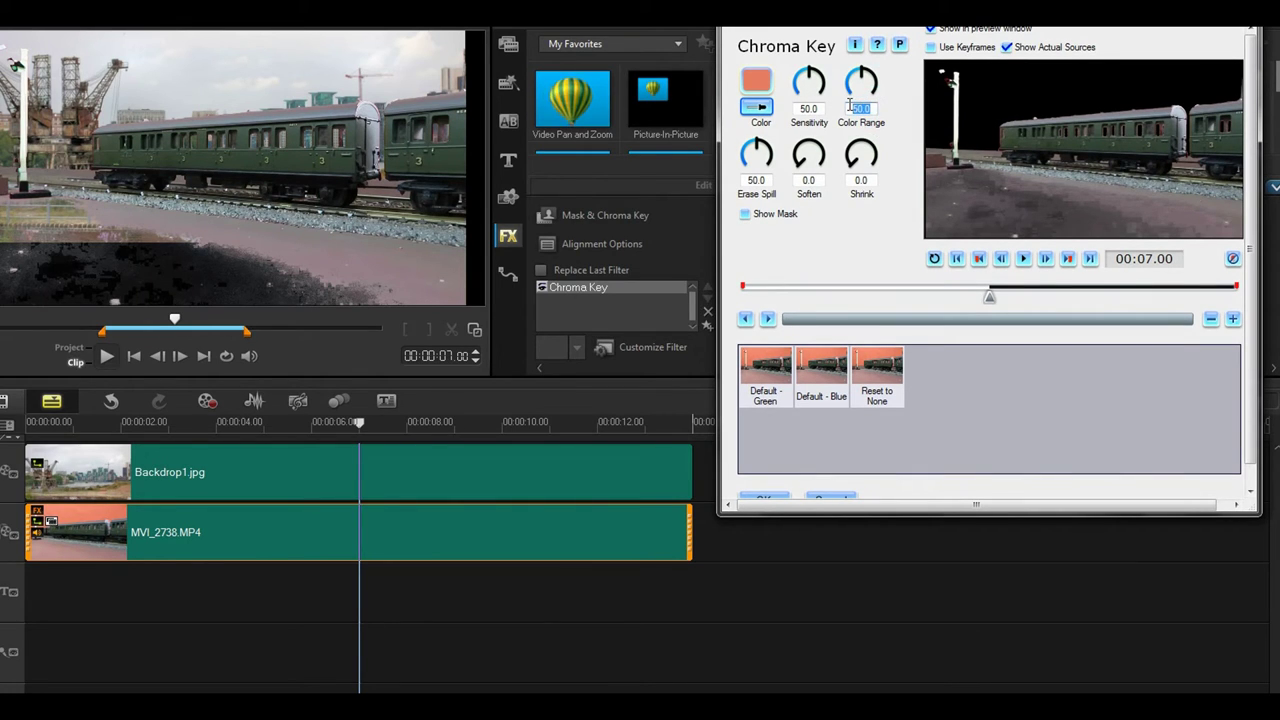
pyautogui.write('30')
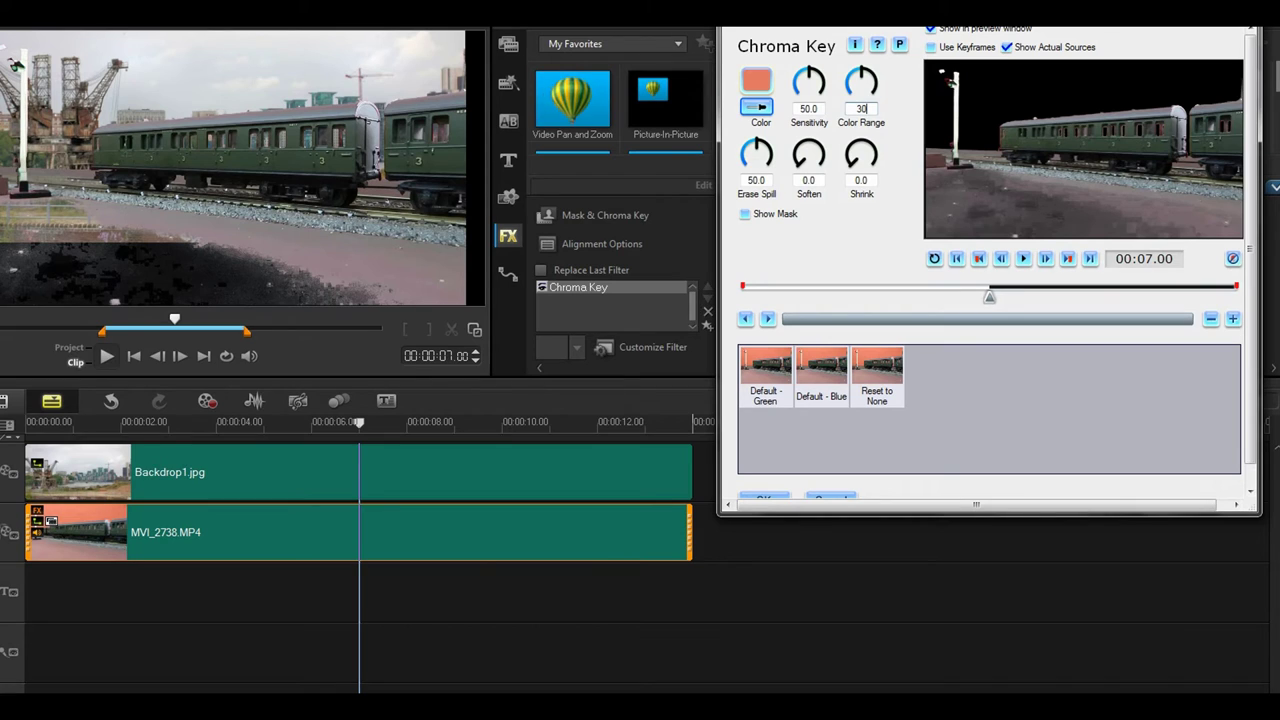
pyautogui.click(817, 108)
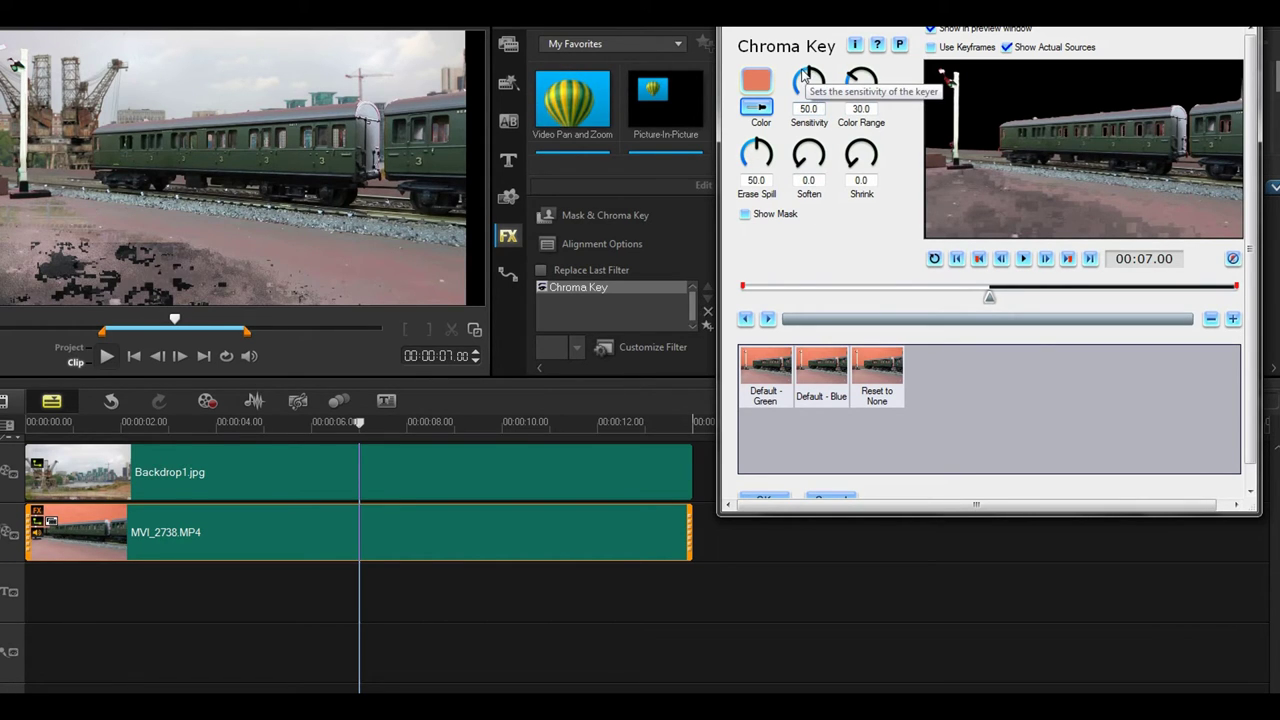
pyautogui.moveTo(803, 78); pyautogui.dragTo(810, 74)
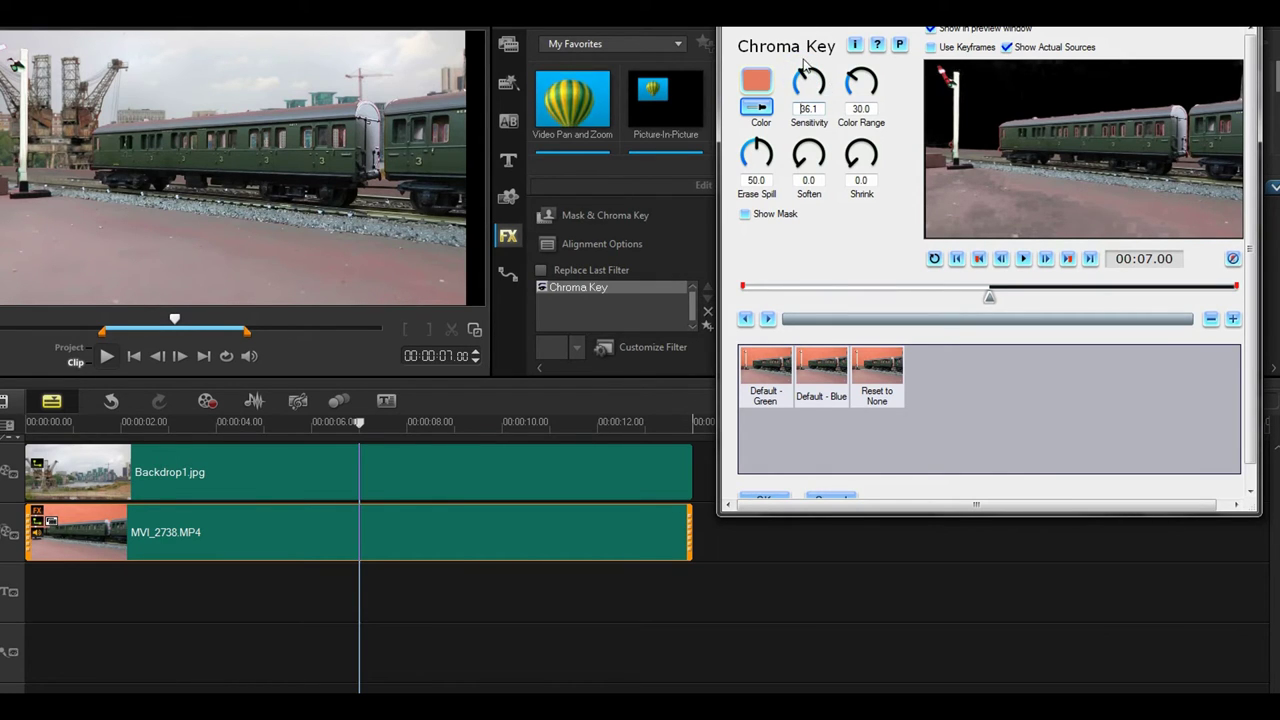
pyautogui.moveTo(813, 84); pyautogui.dragTo(808, 80)
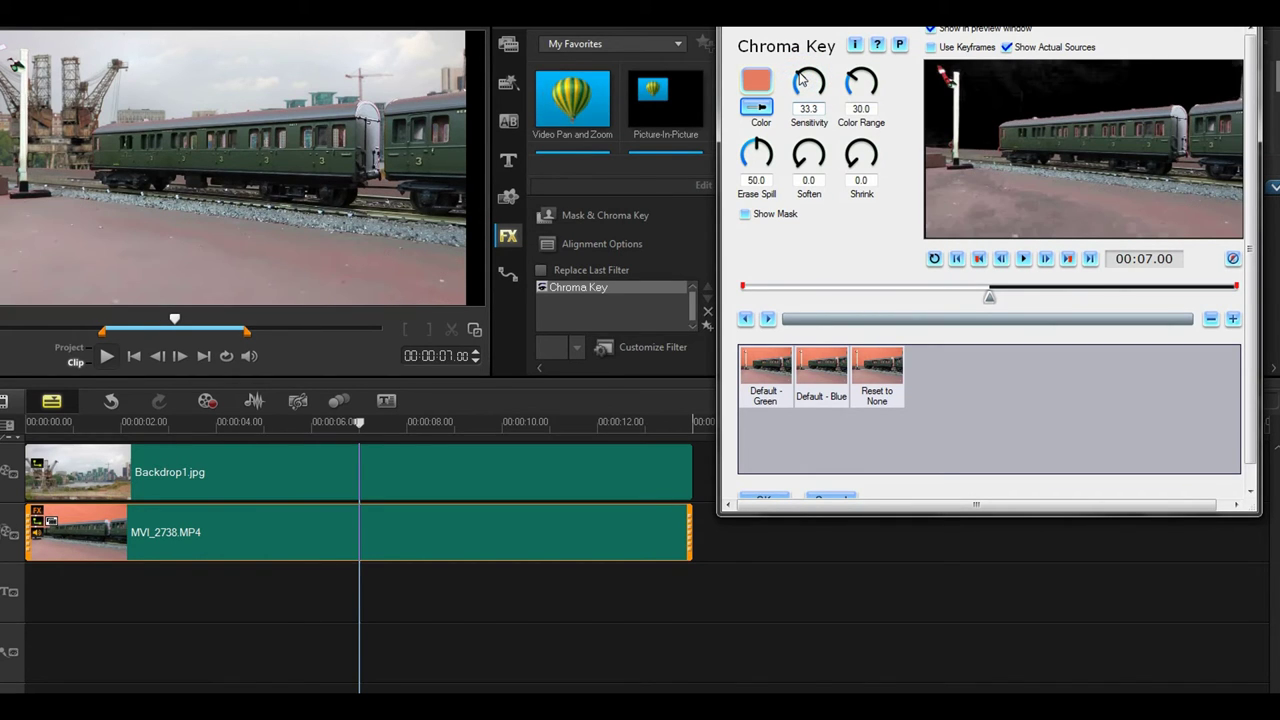
pyautogui.click(744, 215)
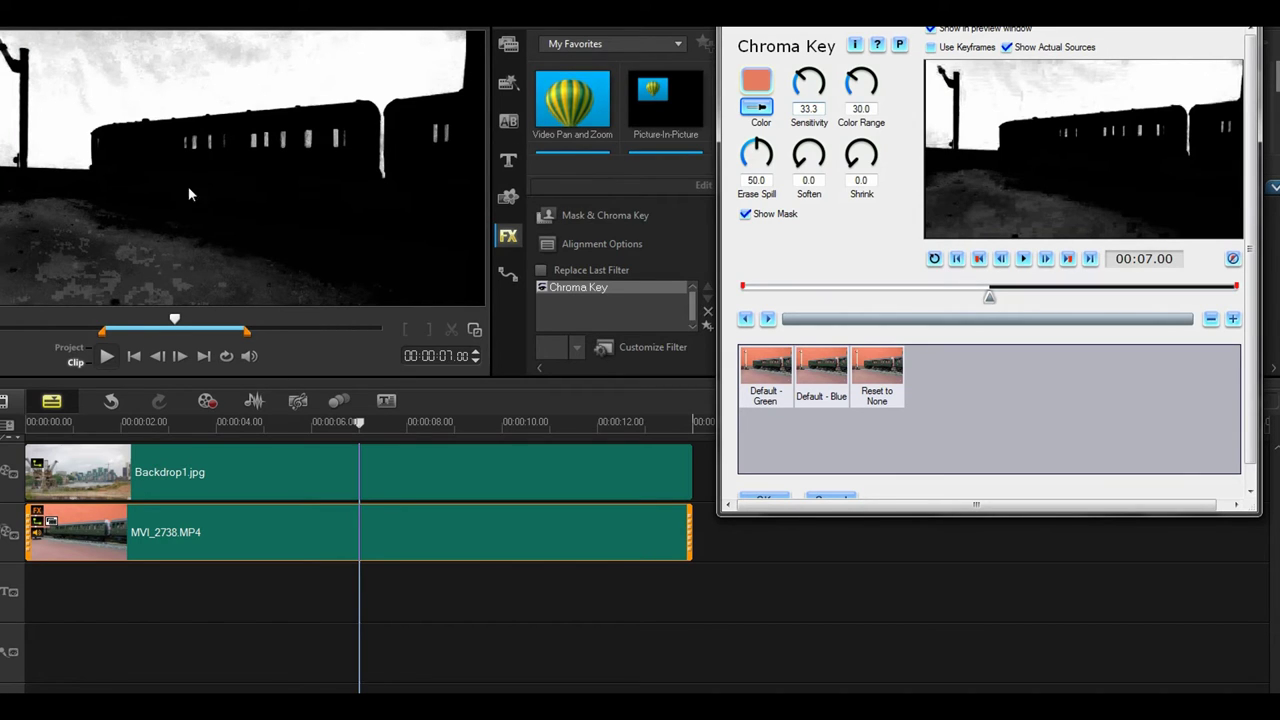
# Set Sensitivity to 41.7 and Erase Spill to 95.2 with the mask hidden, and confirm.
pyautogui.moveTo(808, 80); pyautogui.dragTo(807, 79)
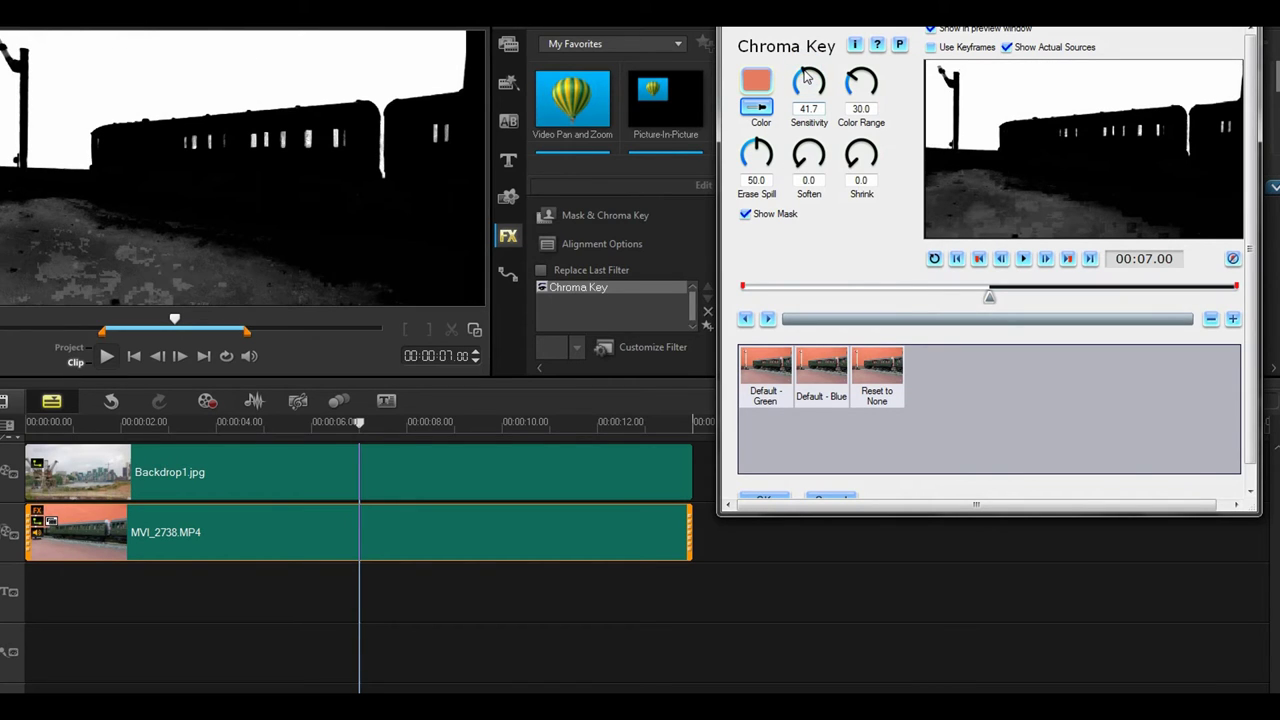
pyautogui.click(750, 217)
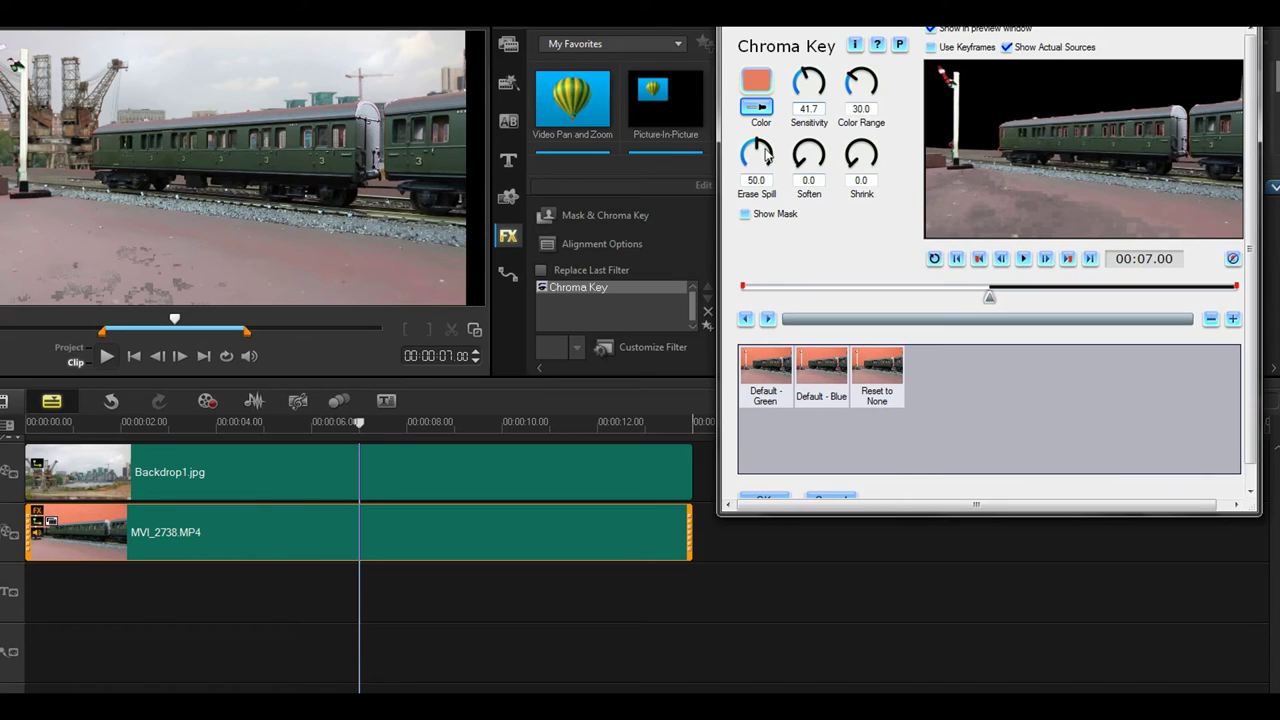
pyautogui.moveTo(766, 152); pyautogui.dragTo(774, 164)
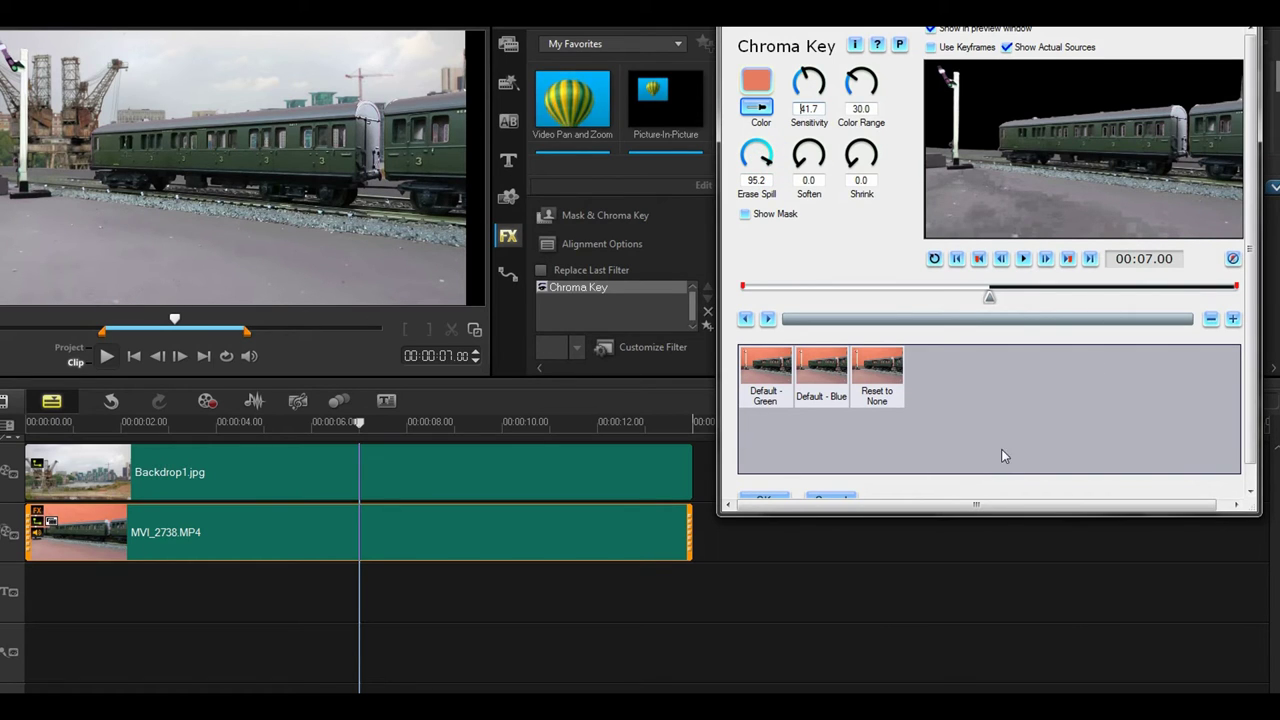
pyautogui.moveTo(999, 514); pyautogui.dragTo(991, 558)
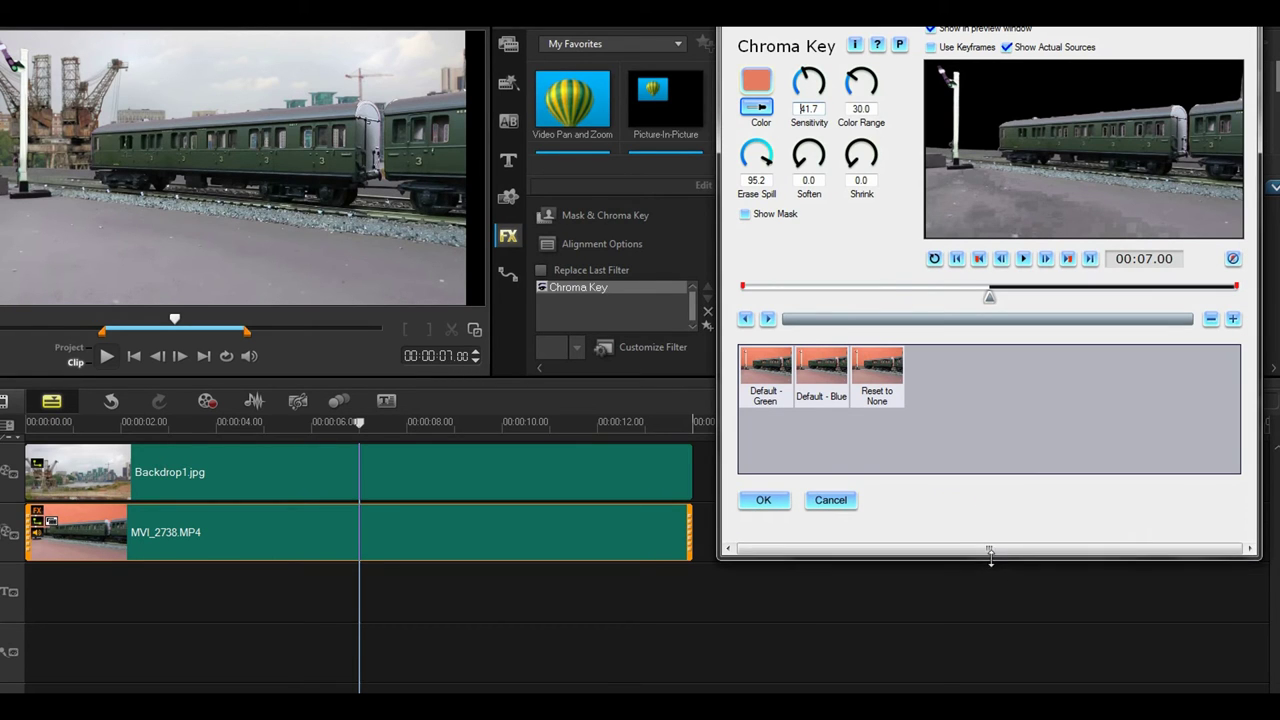
pyautogui.click(762, 500)
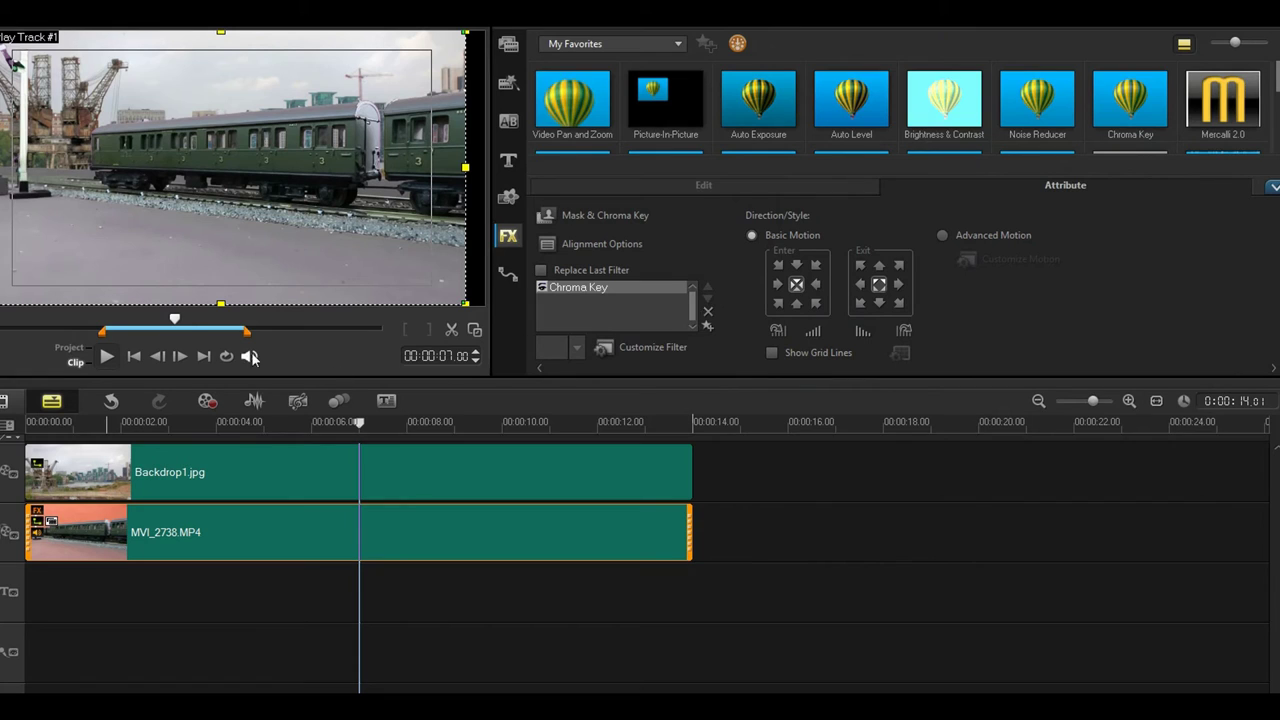
# Lower the train overlay's chroma key threshold to 46 around the 6-second mark.
pyautogui.moveTo(178, 320)
pyautogui.mouseDown()
pyautogui.moveTo(108, 320)
pyautogui.moveTo(212, 322)
pyautogui.moveTo(182, 326)
pyautogui.moveTo(197, 321)
pyautogui.mouseUp()
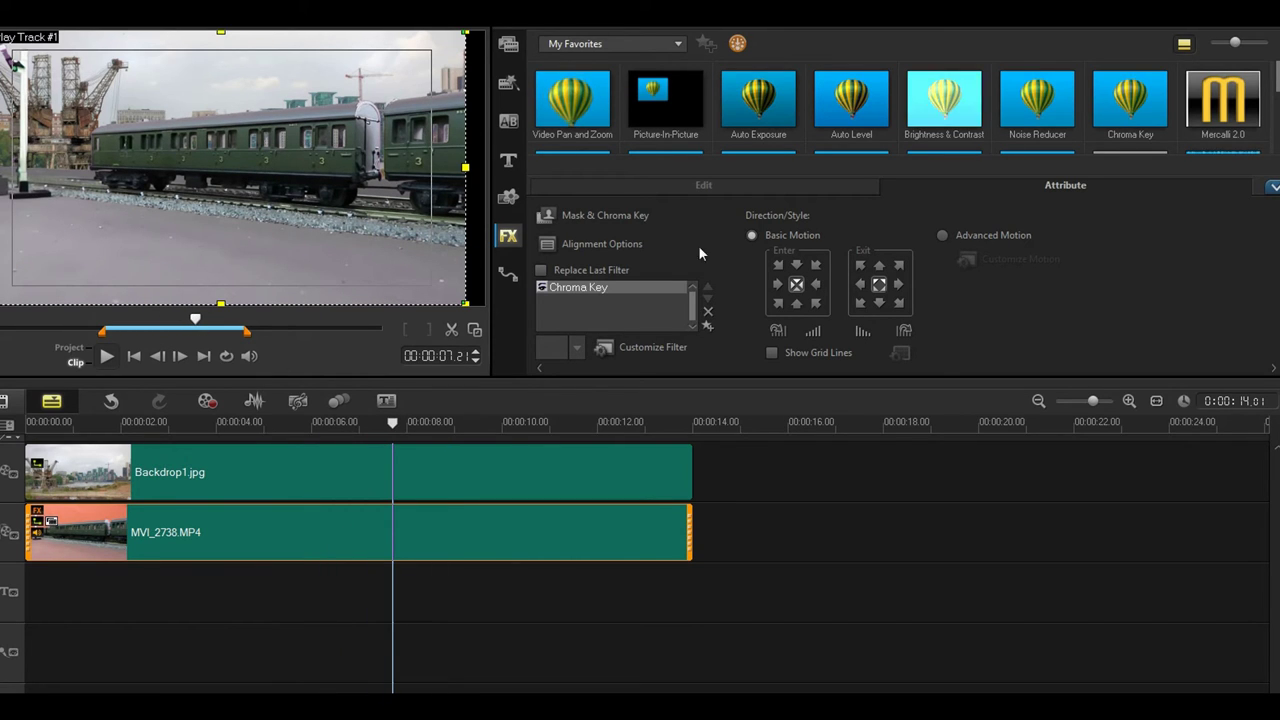
pyautogui.click(594, 217)
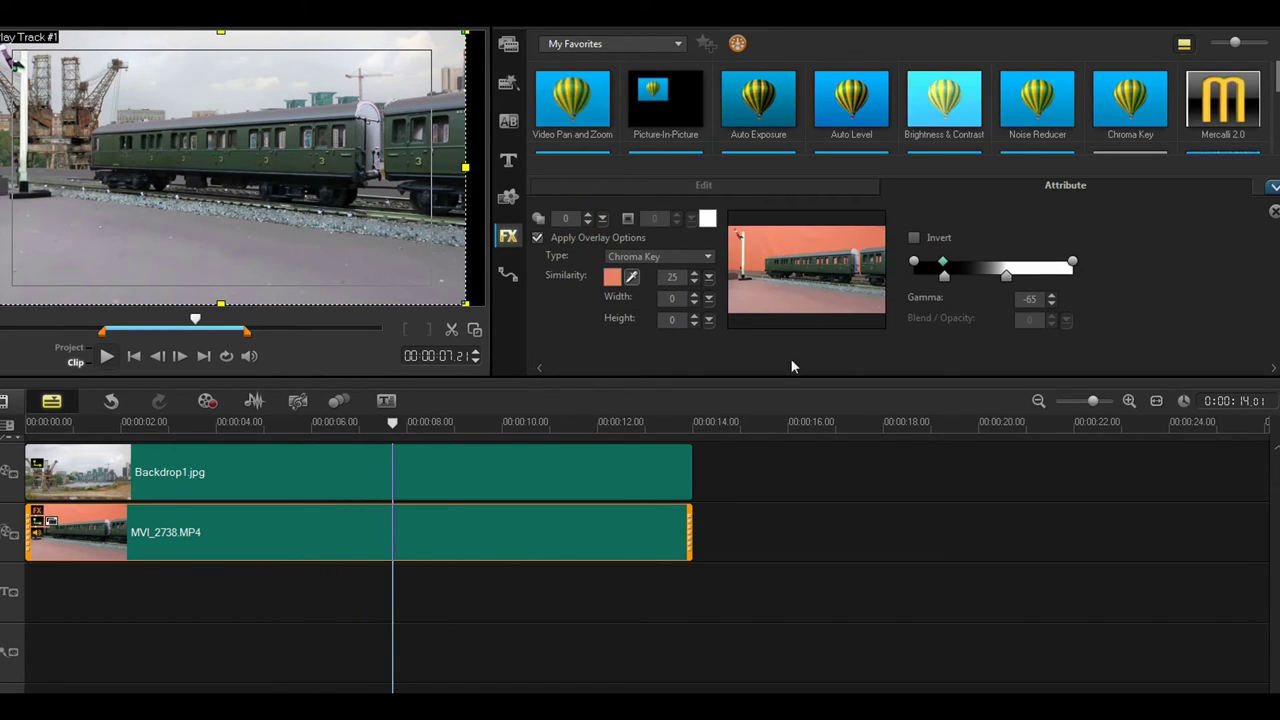
pyautogui.click(1006, 278)
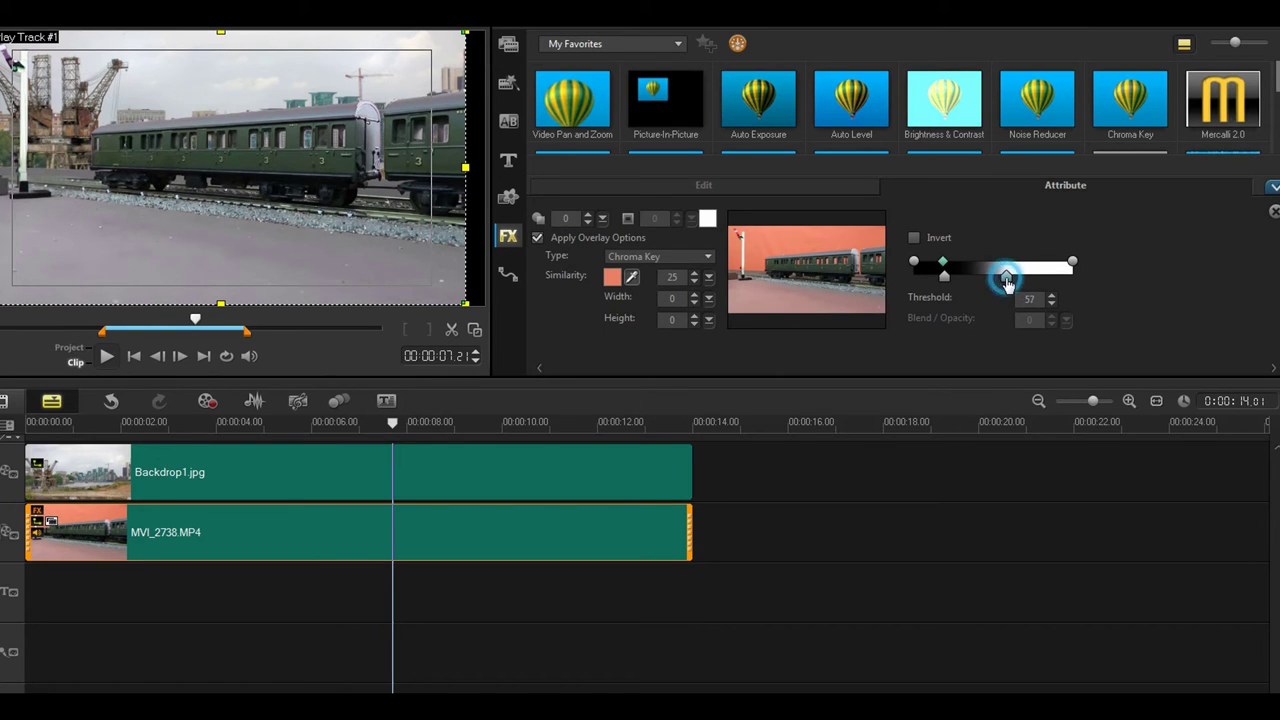
pyautogui.moveTo(1006, 278); pyautogui.dragTo(996, 283)
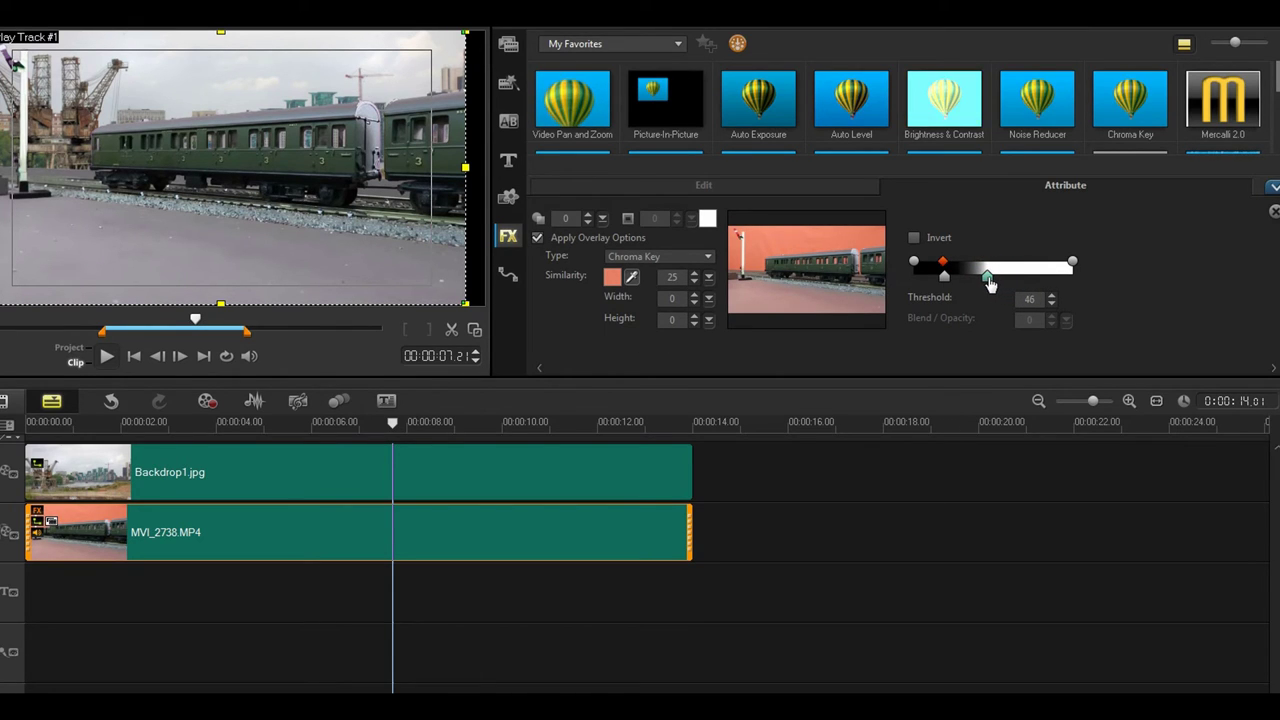
# Play back the whole composited project in Project mode.
pyautogui.click(1274, 187)
pyautogui.click(69, 347)
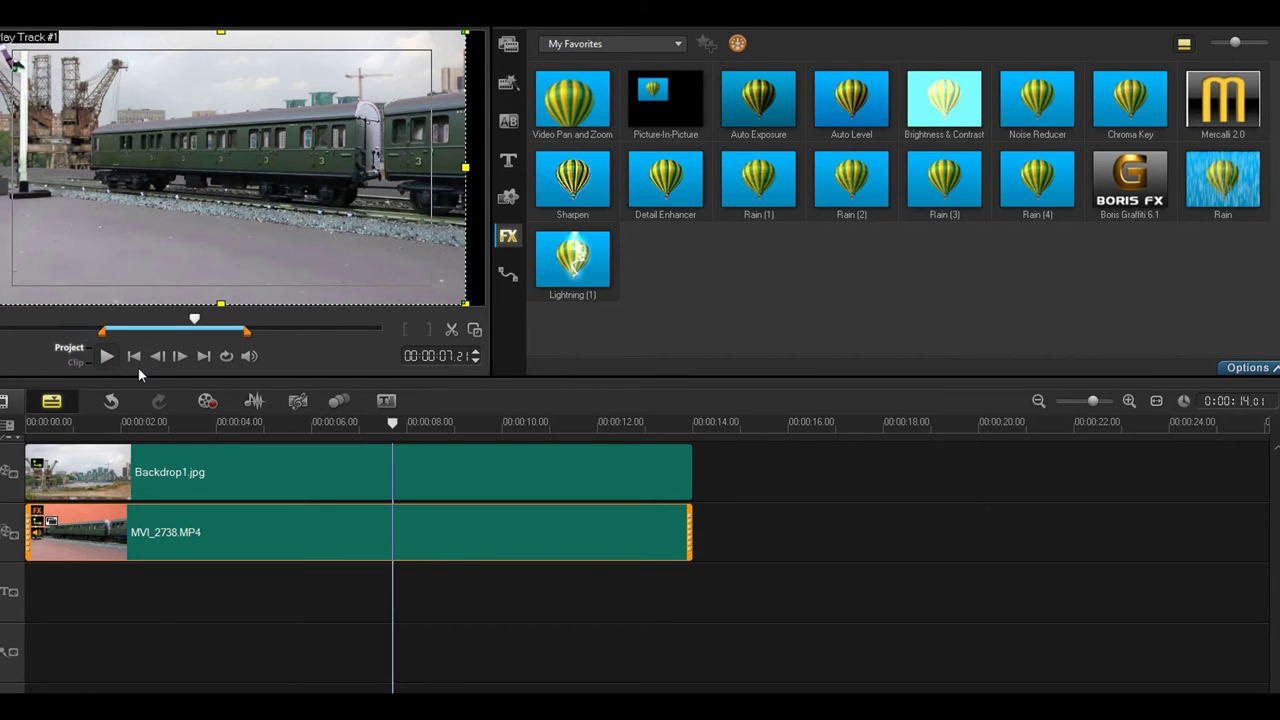
pyautogui.click(106, 356)
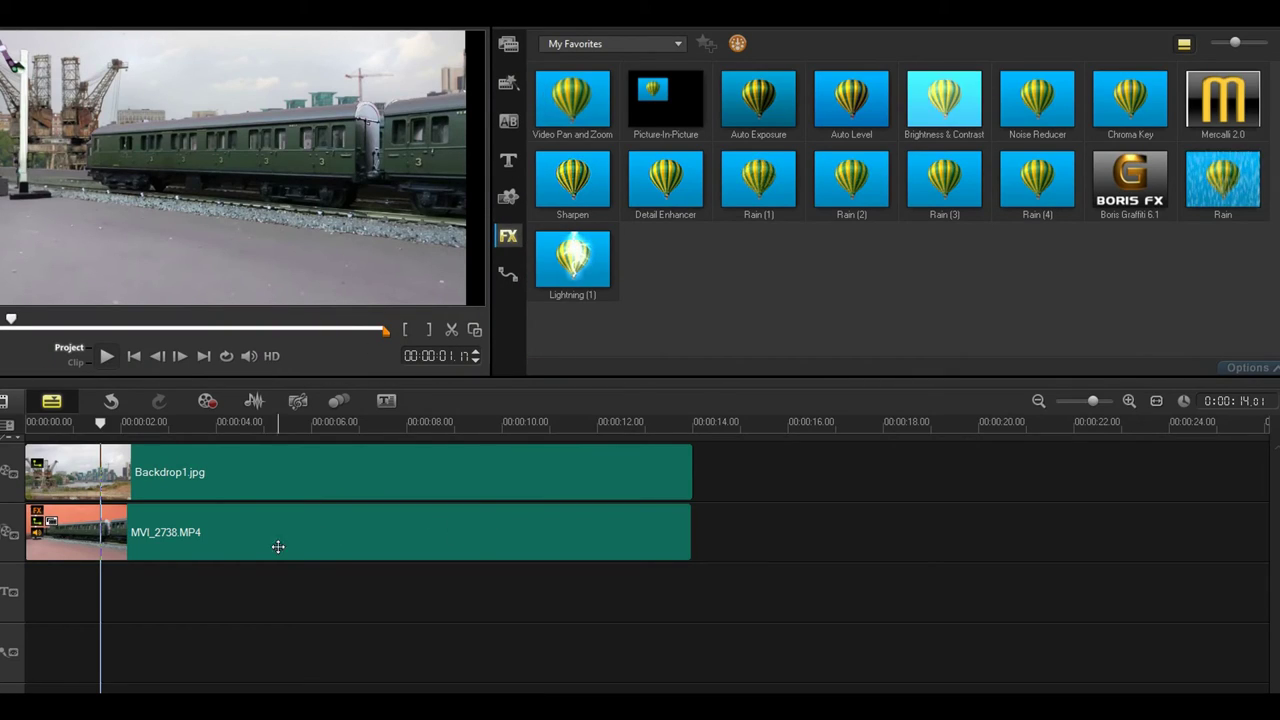
# Delete the MVI_2738.MP4 train clip and the Backdrop1.jpg backdrop from the timeline.
pyautogui.click(194, 482)
pyautogui.click(195, 527)
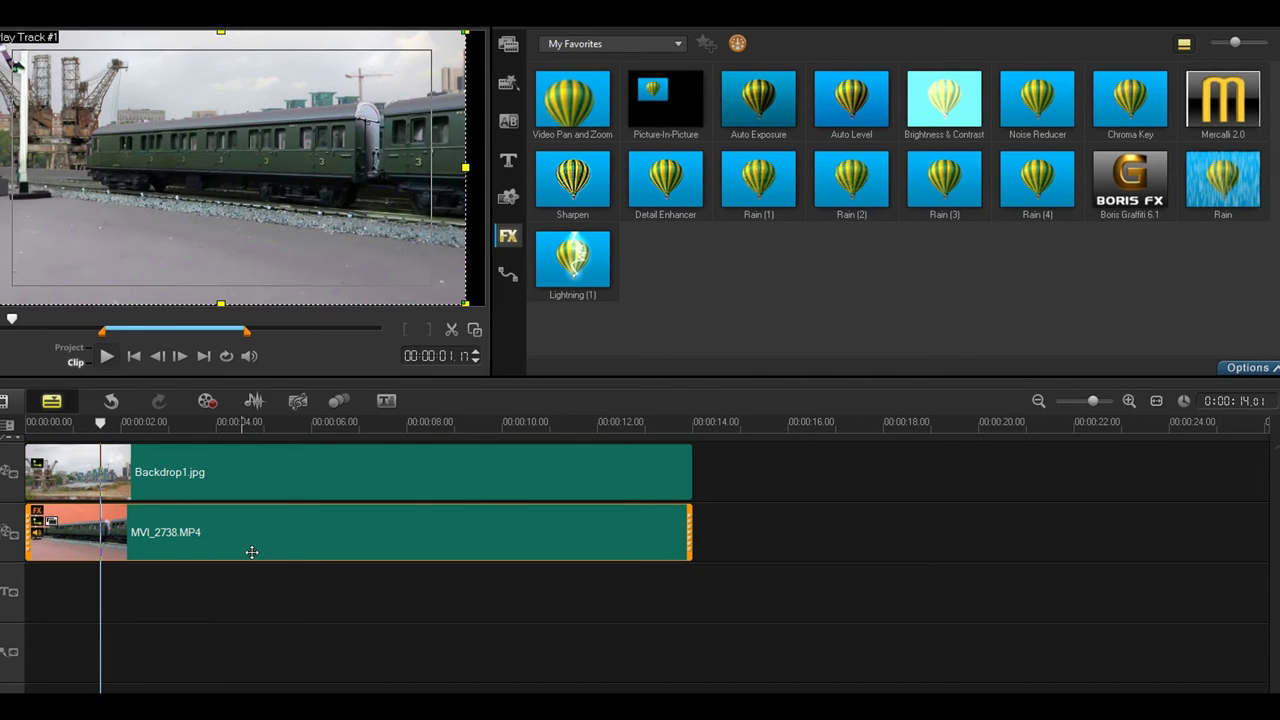
pyautogui.press('Delete')
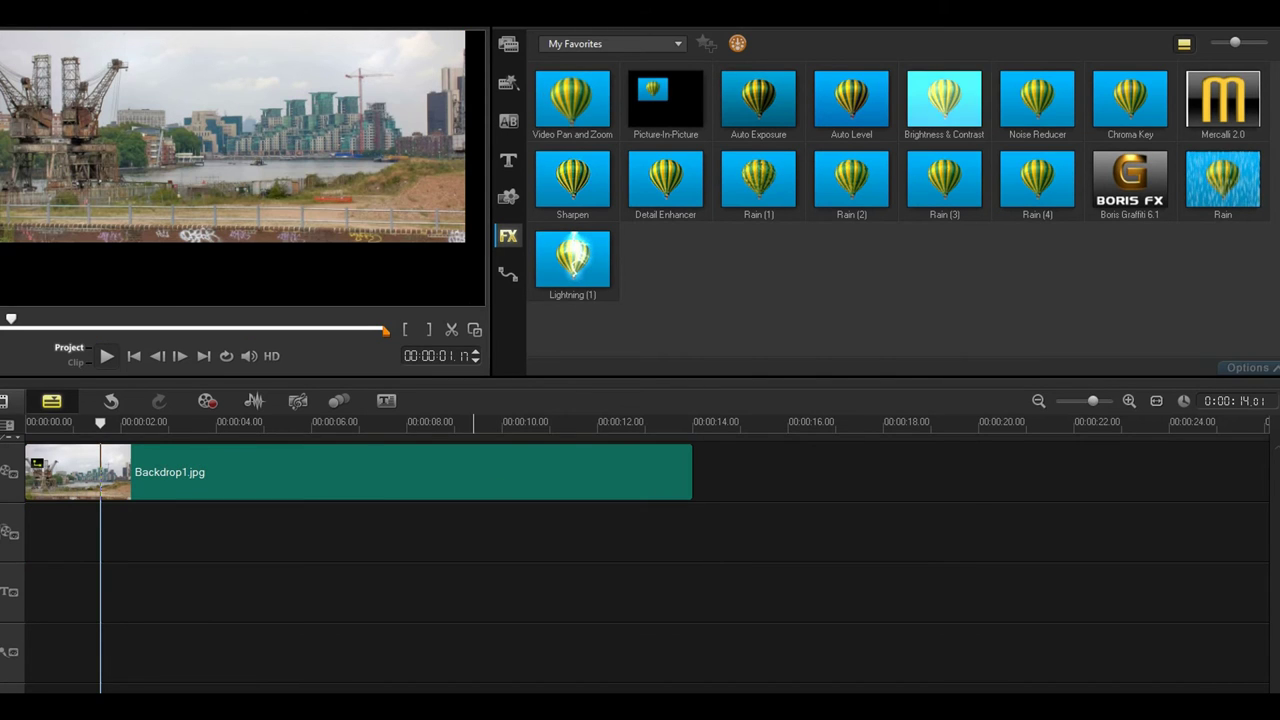
pyautogui.click(166, 468)
pyautogui.press('Delete')
pyautogui.hotkey('alt', 'f')
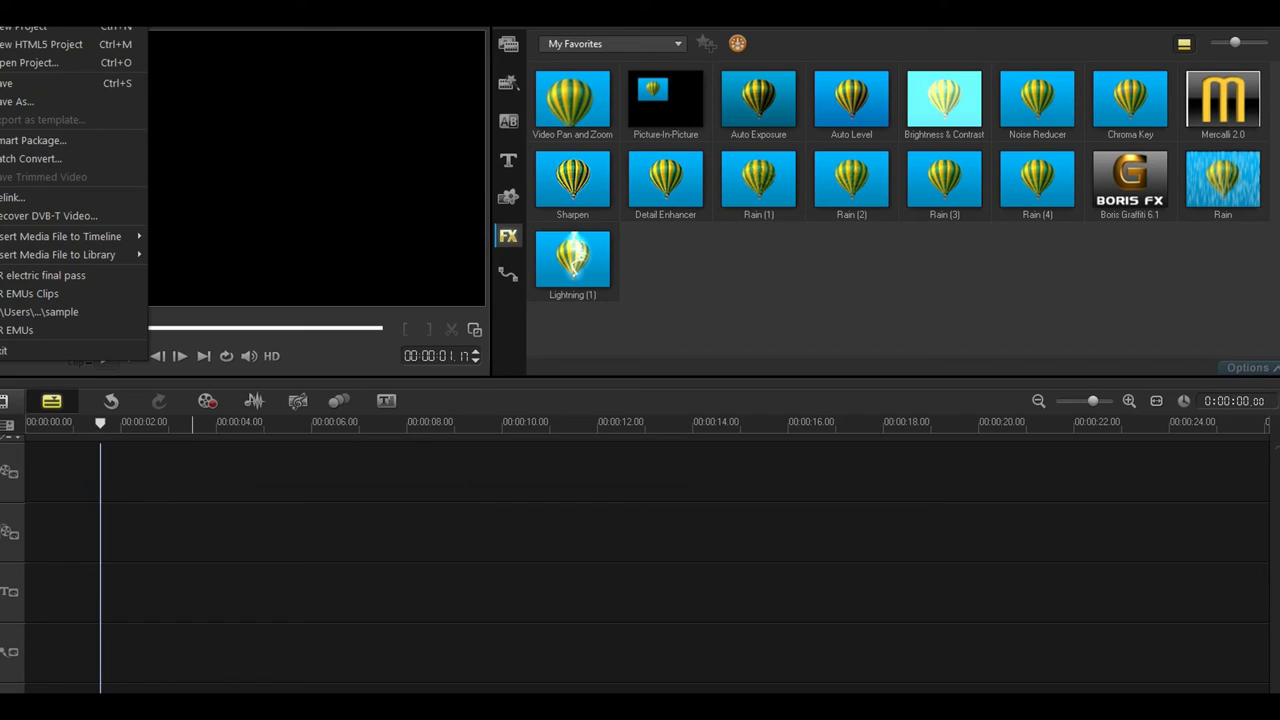
# Load the recent EMUs Clips project, declining to save the untitled project.
pyautogui.click(35, 293)
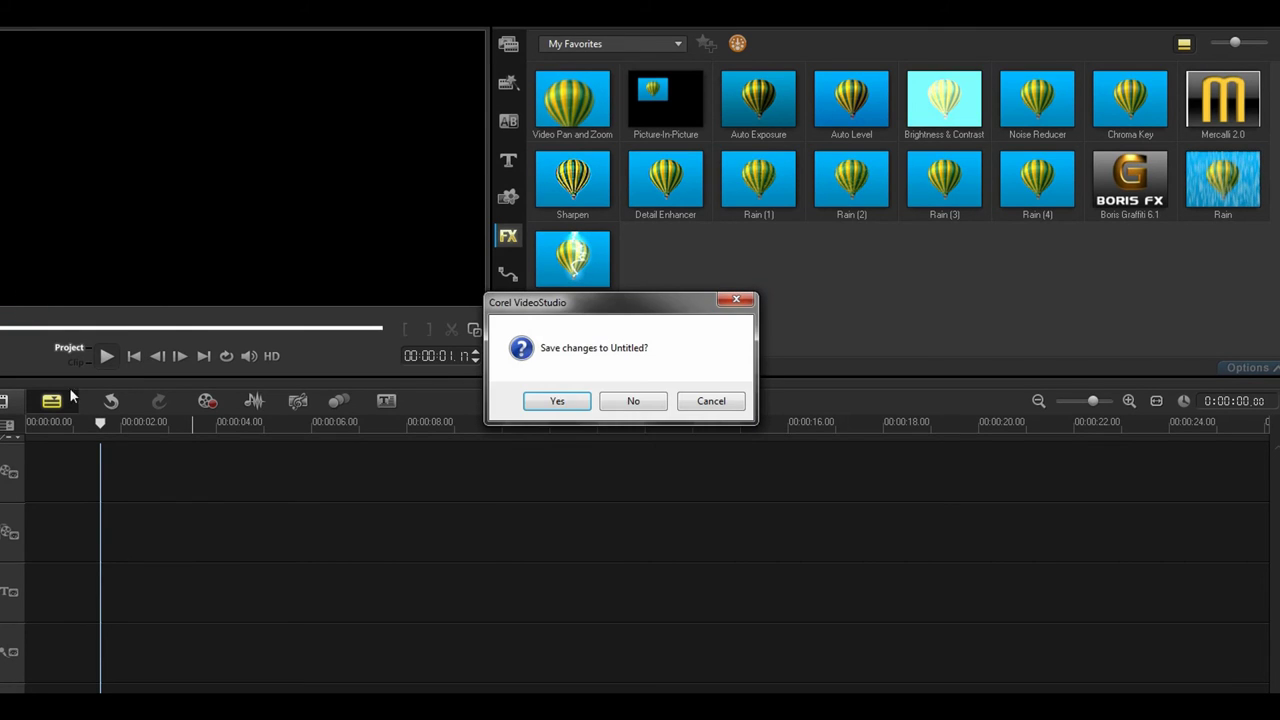
pyautogui.click(630, 405)
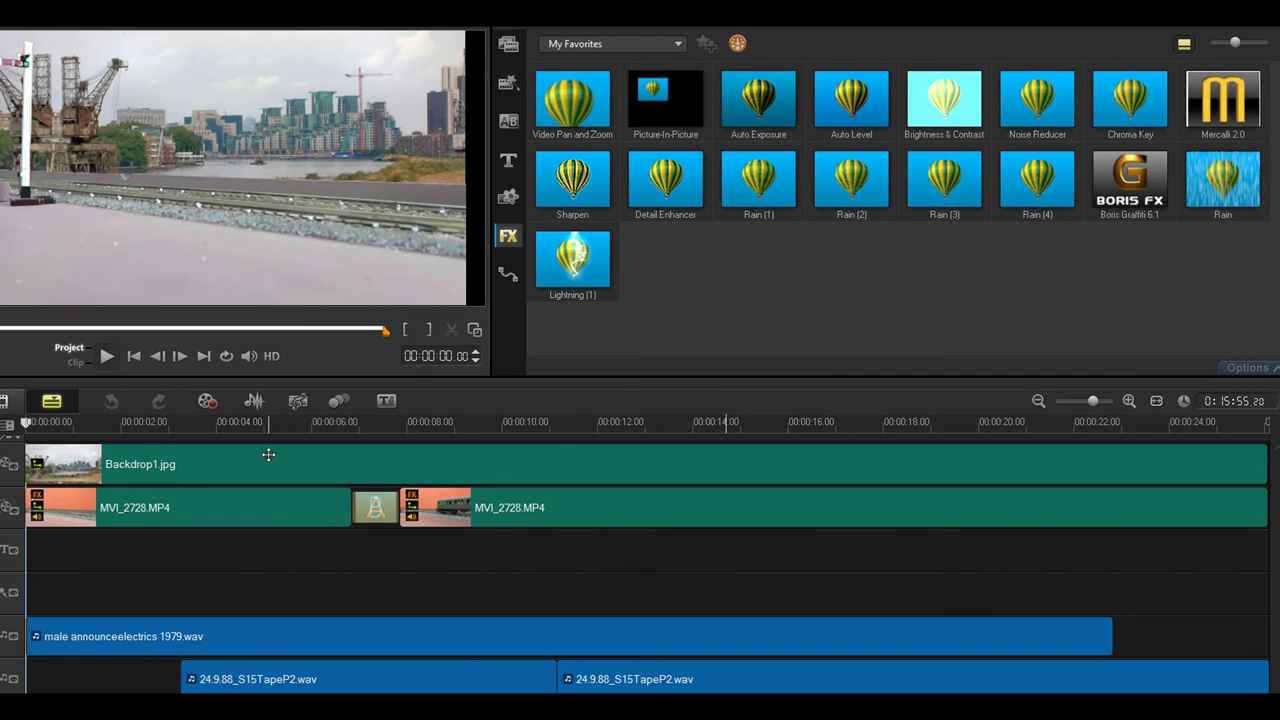
pyautogui.scroll(-2, 268, 455)
# Fit the whole EMUs Clips project into the timeline and briefly play its start.
pyautogui.click(1157, 400)
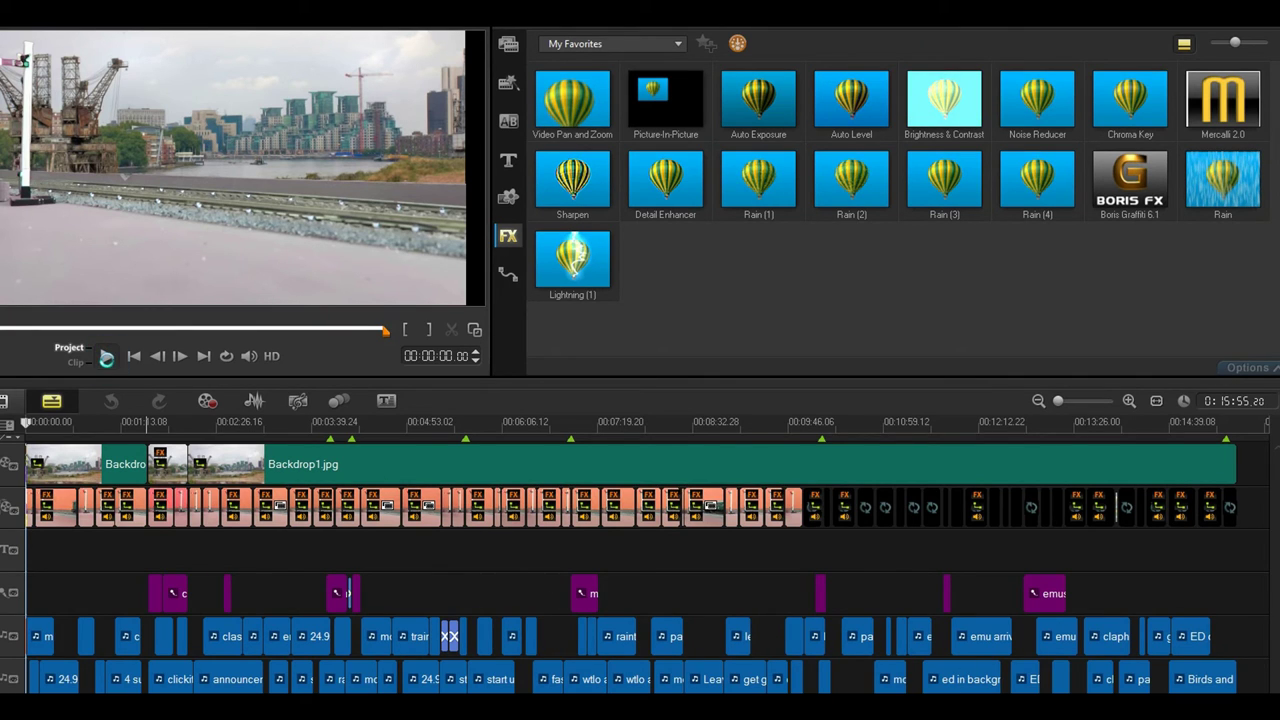
pyautogui.click(106, 357)
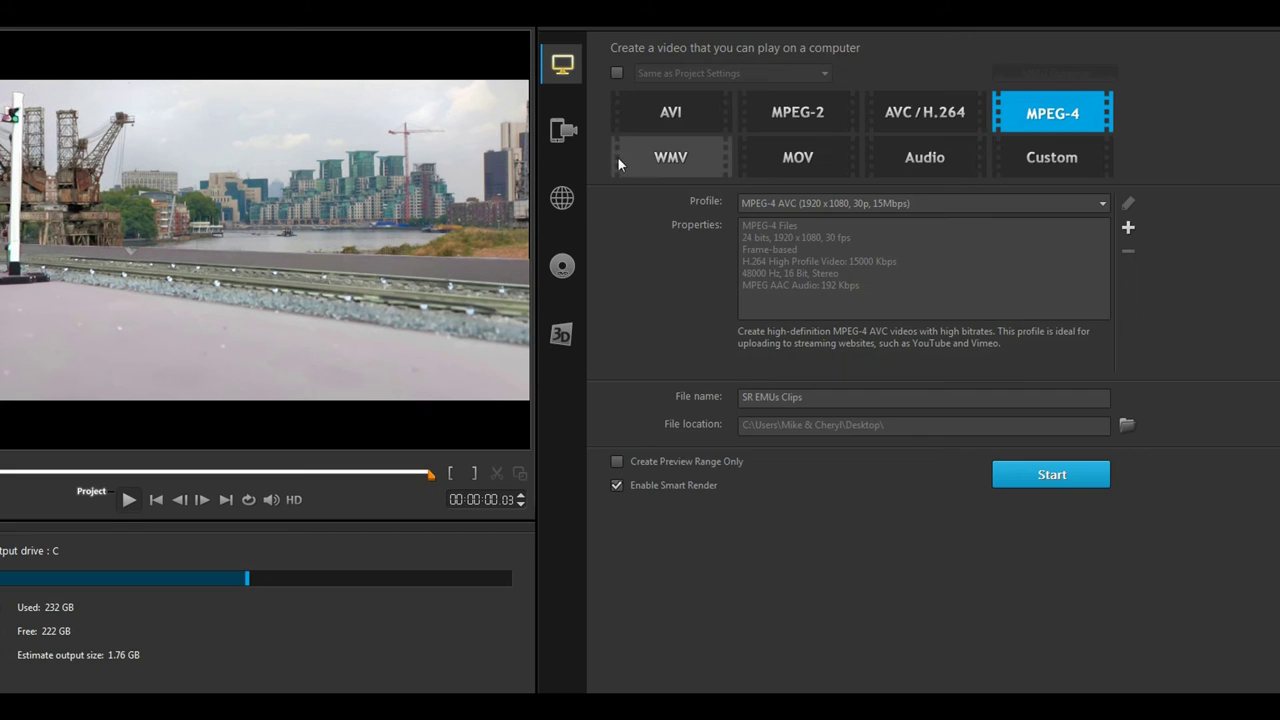
# Render SR EMUs Clips as MPEG-4 using Same as Project Settings.
pyautogui.click(617, 73)
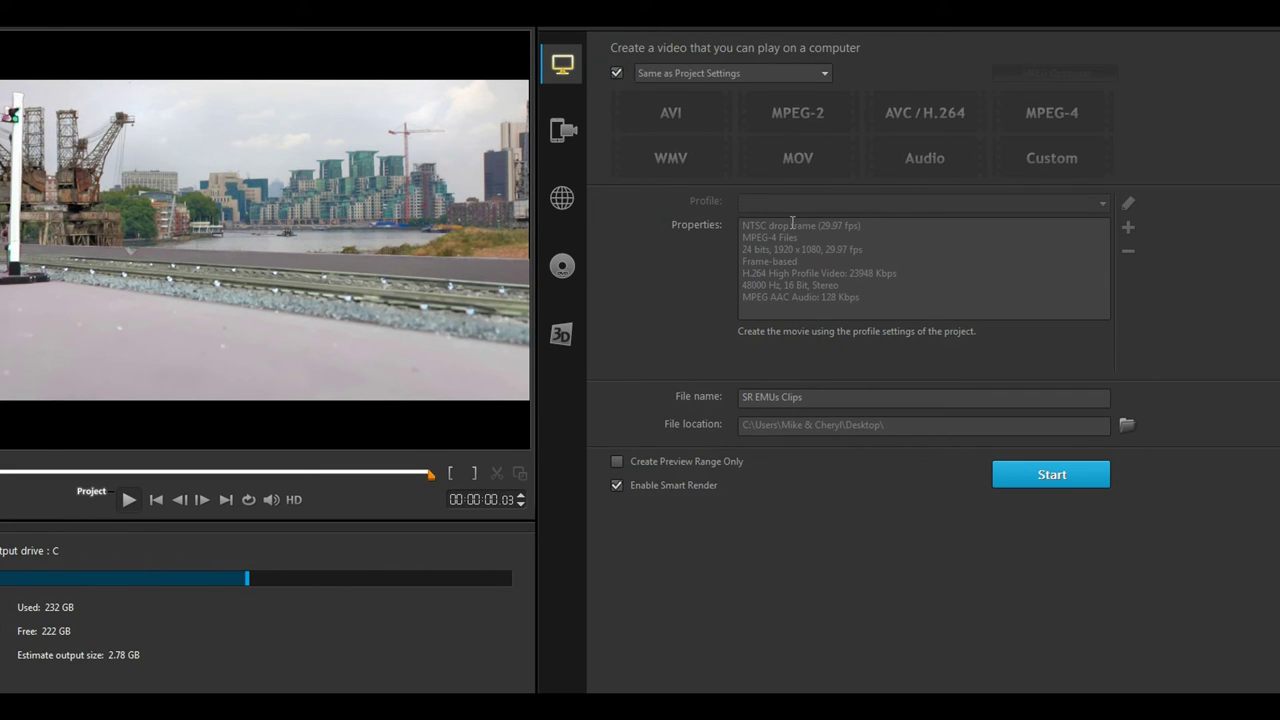
pyautogui.click(1052, 476)
# Back in Edit, load the recent project holding SR EMUs Clips.mp4, dismissing the relink prompt.
pyautogui.click(533, 40)
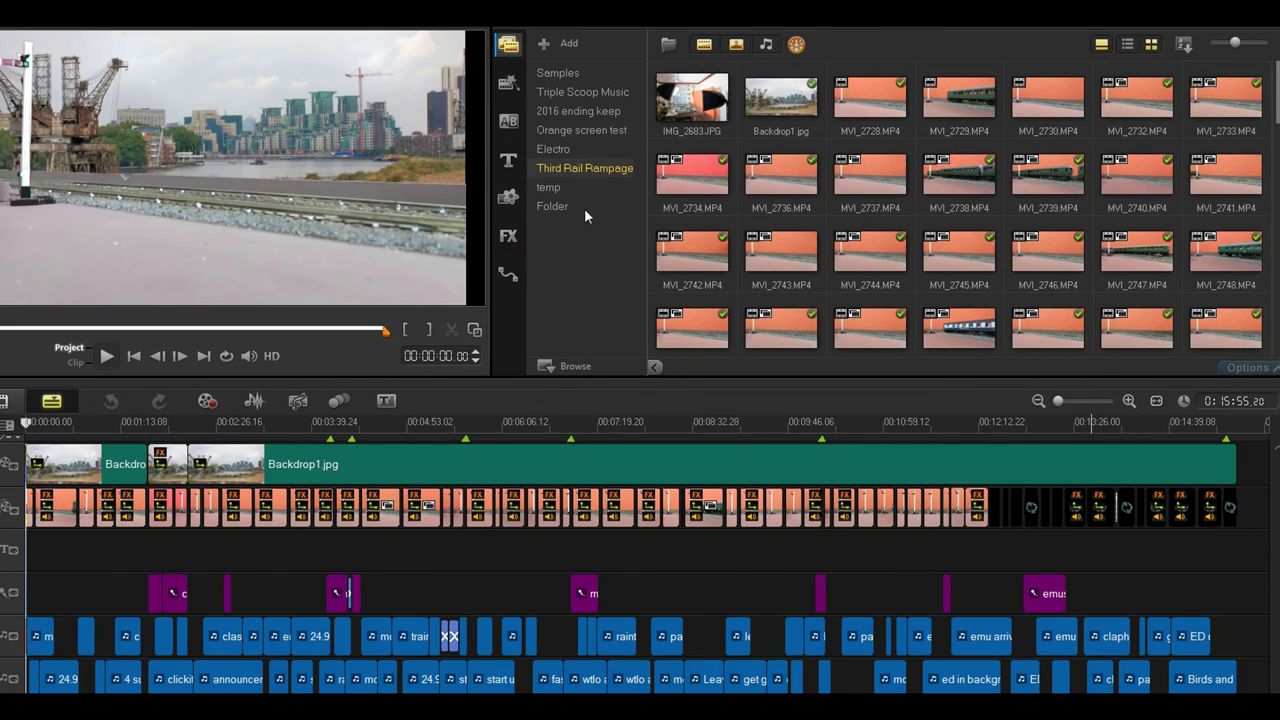
pyautogui.click(20, 14)
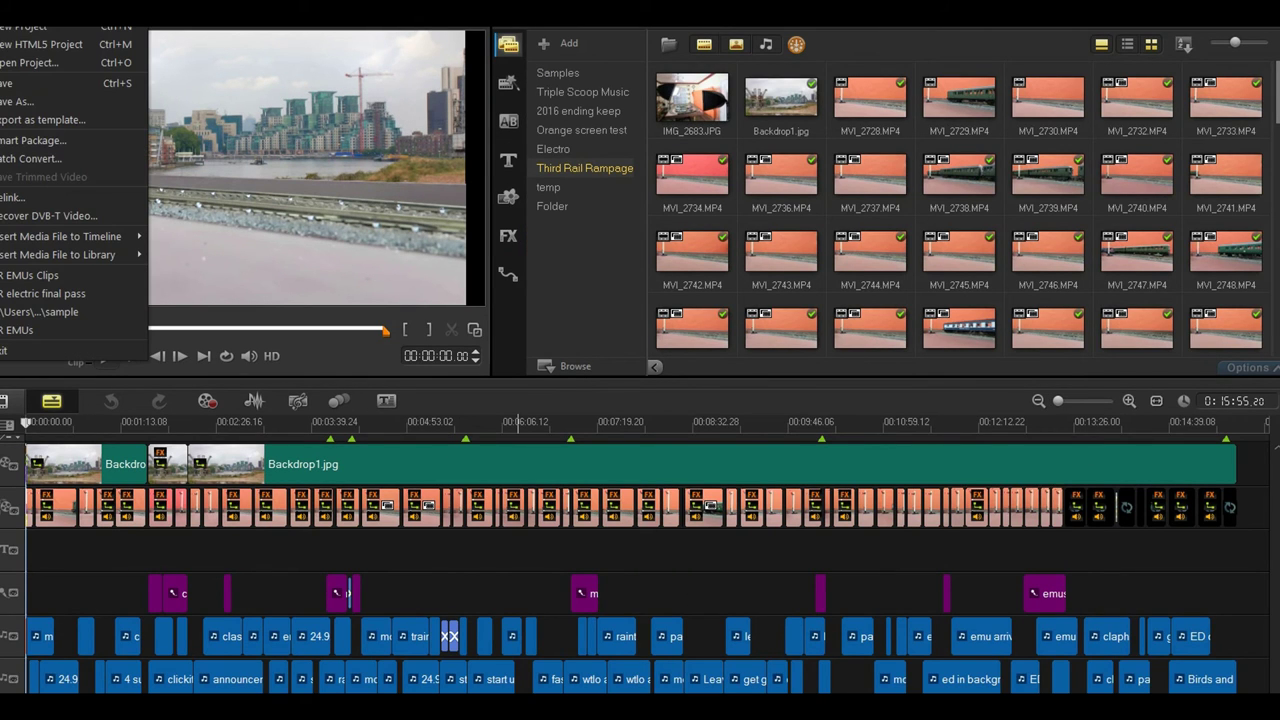
pyautogui.click(53, 296)
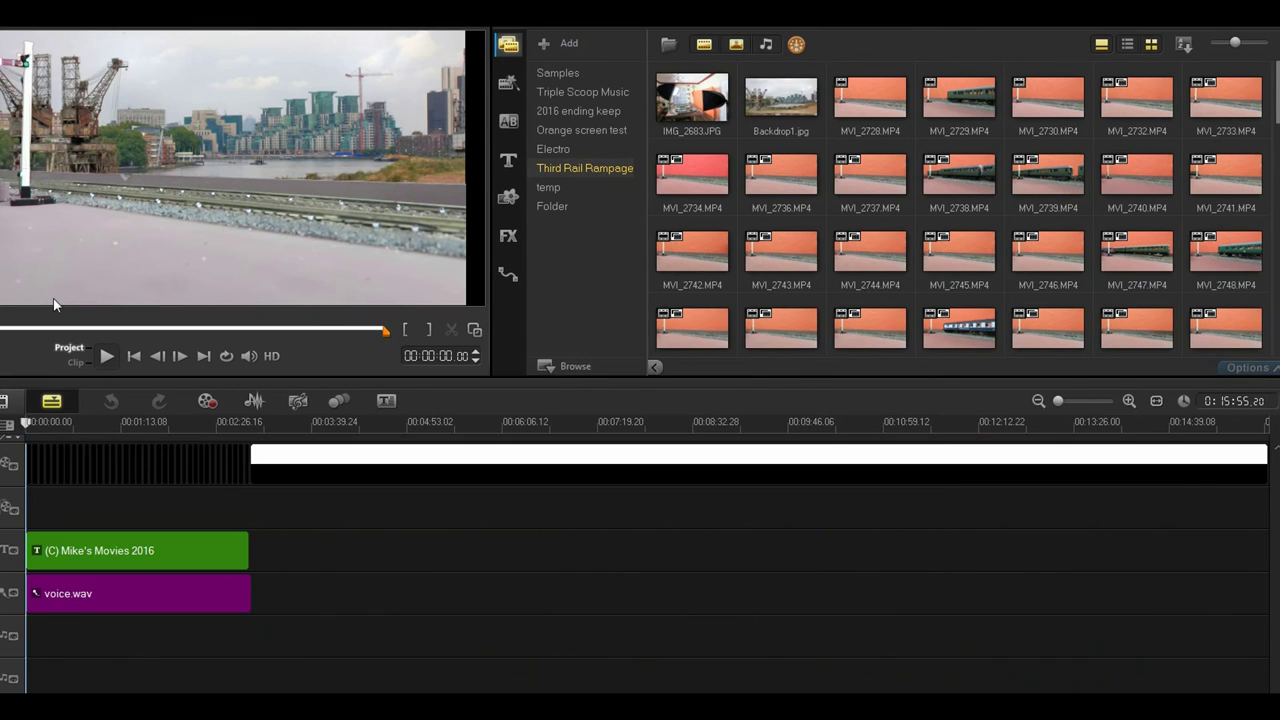
pyautogui.press('Return')
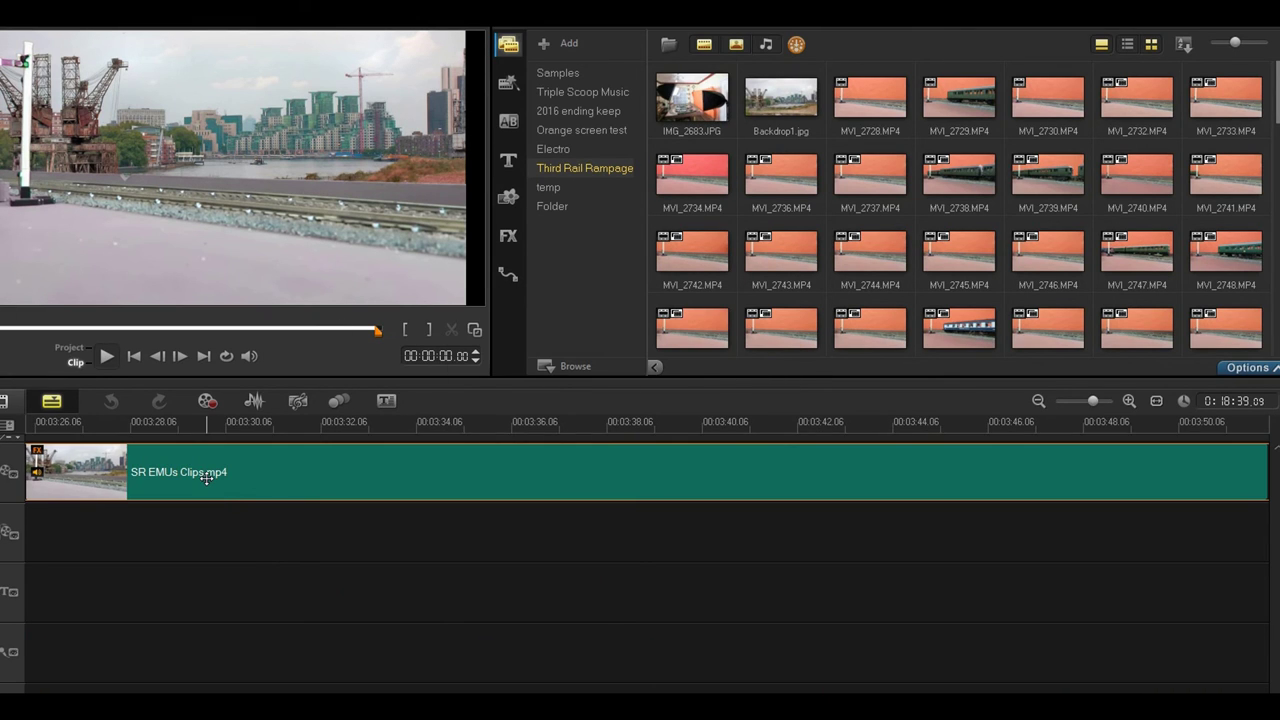
pyautogui.doubleClick(206, 478)
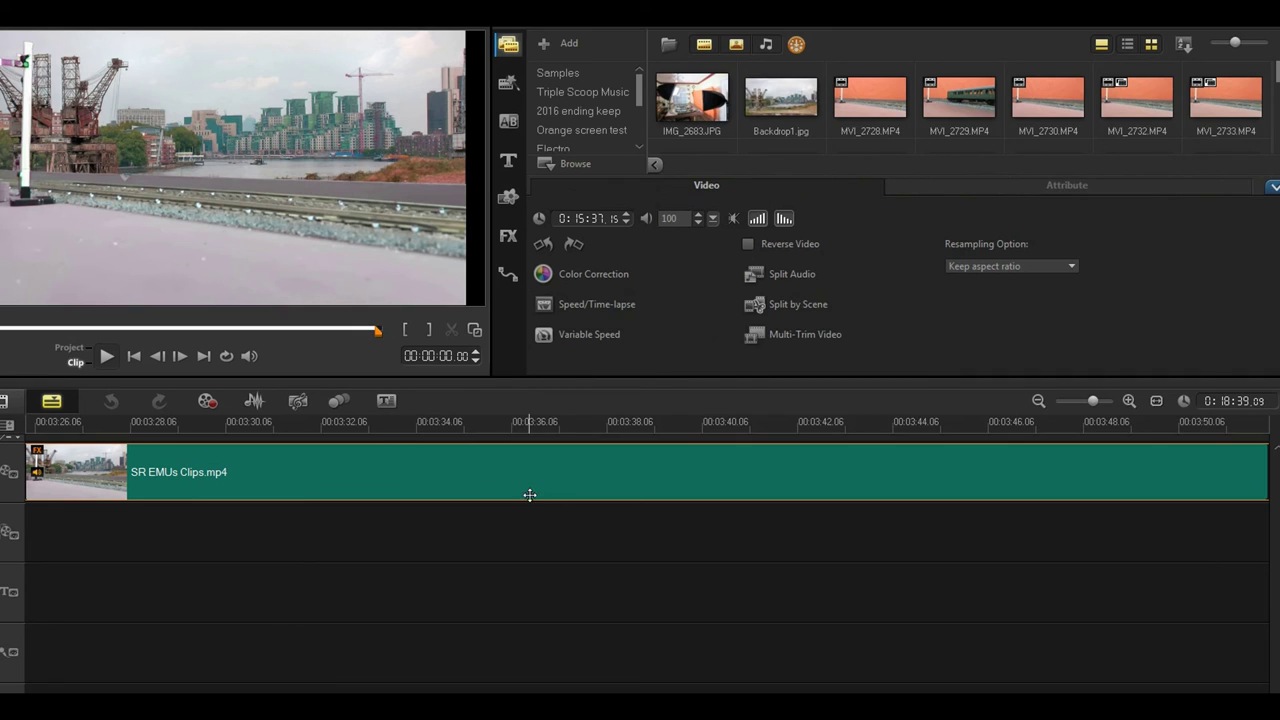
# Inspect the clip's NewBlue Detail Enhancer filter settings and cancel without changes.
pyautogui.click(996, 186)
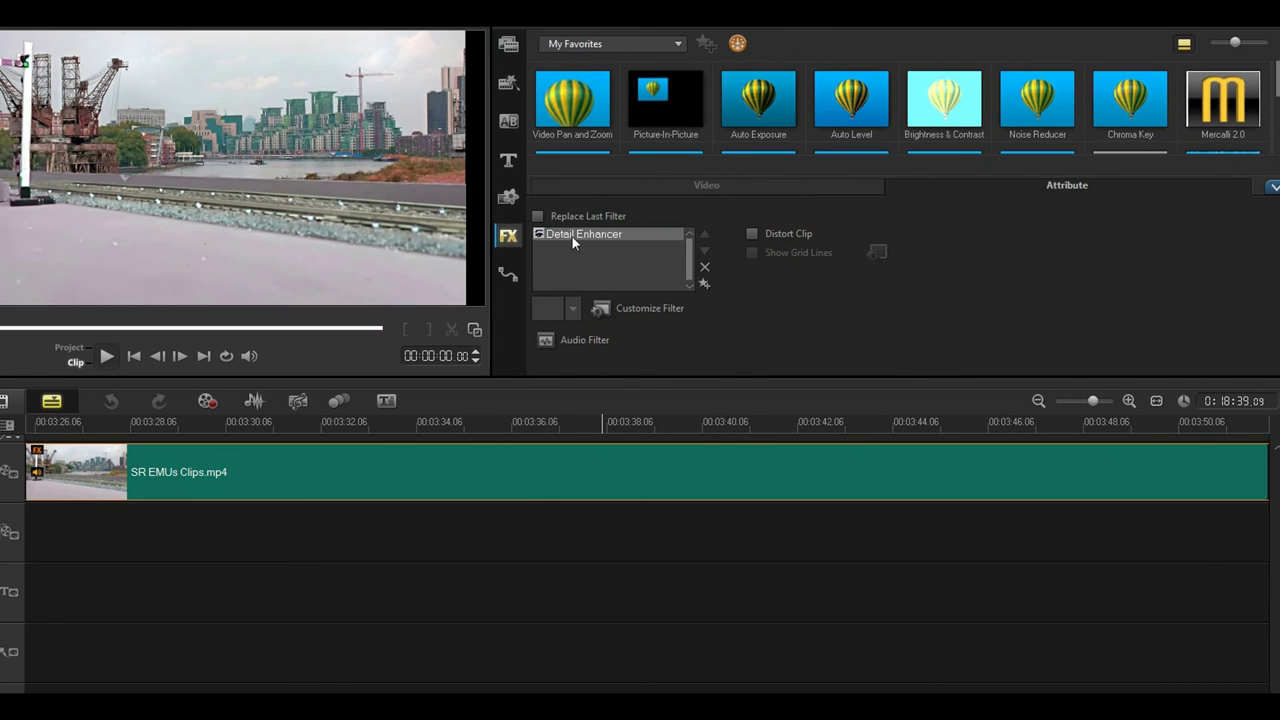
pyautogui.click(648, 310)
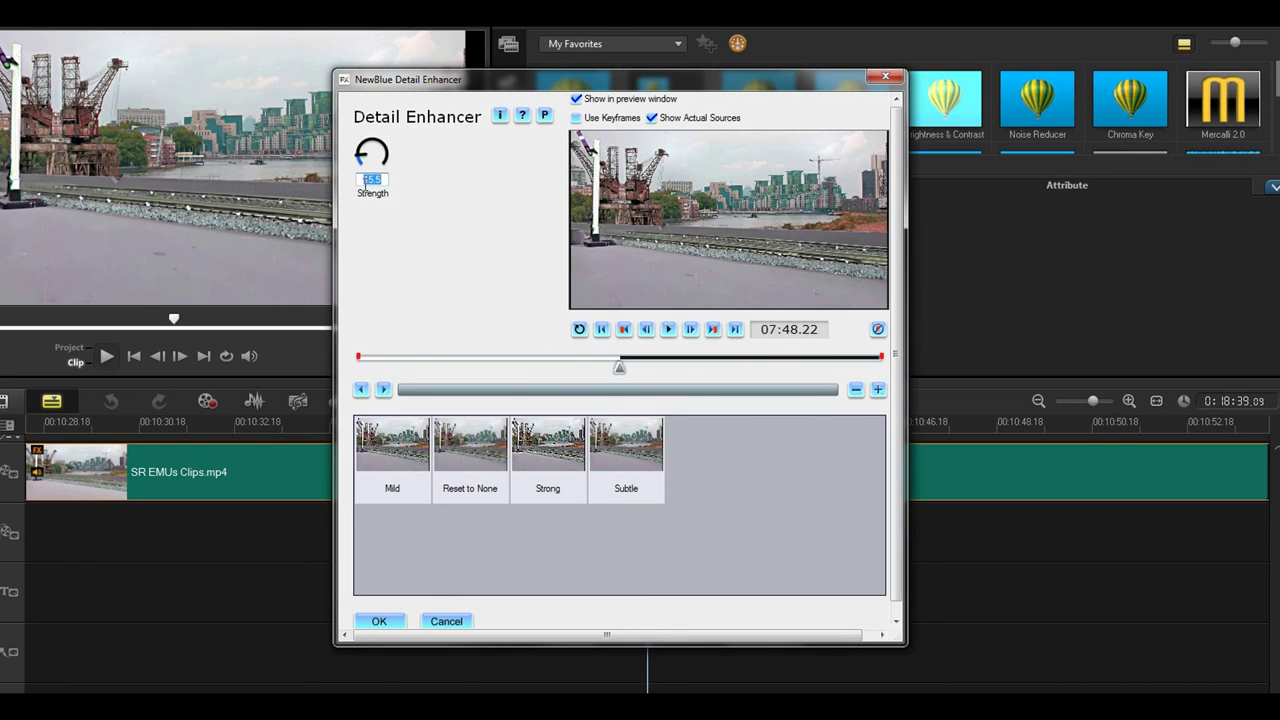
pyautogui.click(446, 622)
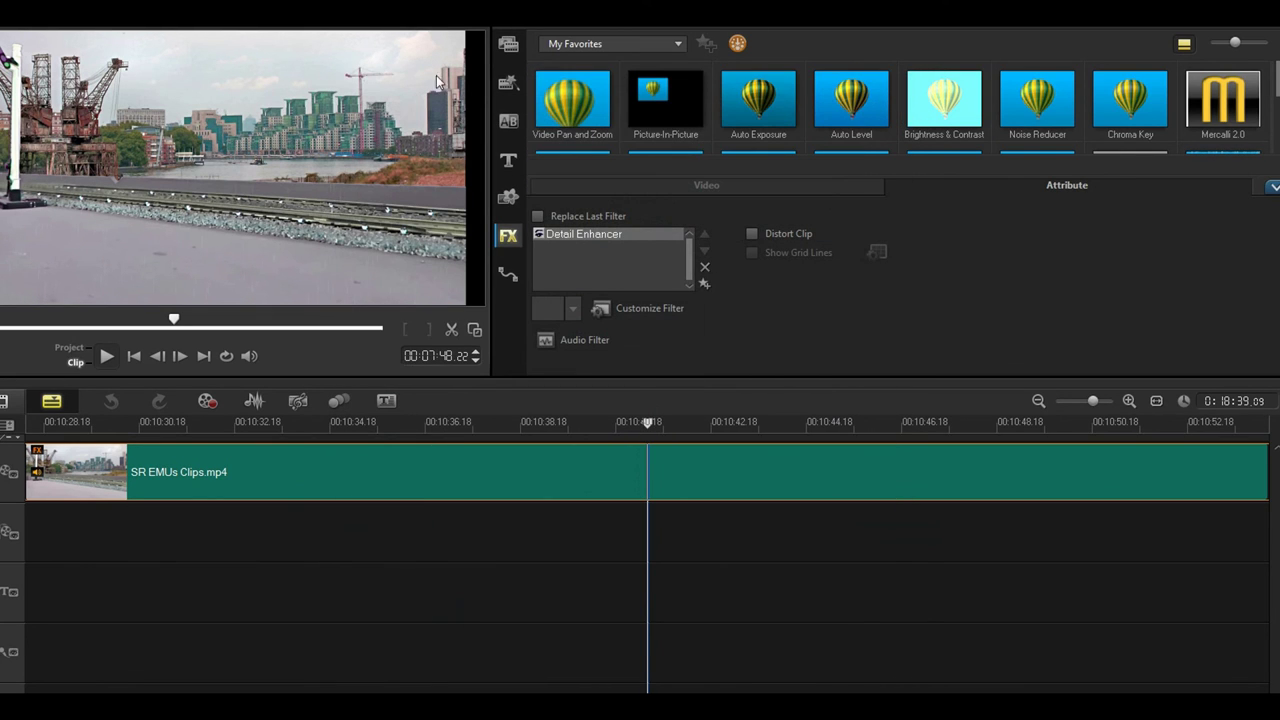
pyautogui.click(648, 423)
# At 00:10:36.06, set SR EMUs Clips.mp4 colour-correction hue to -9 and fit the project view.
pyautogui.click(410, 428)
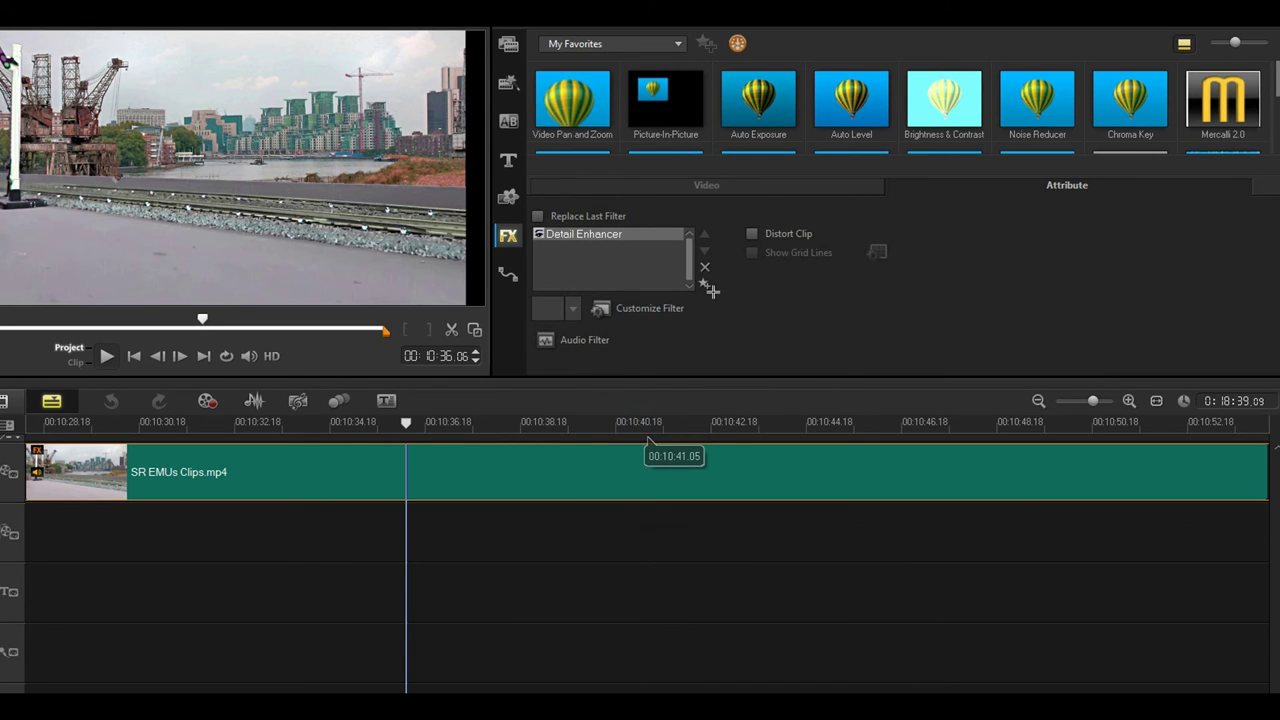
pyautogui.click(509, 483)
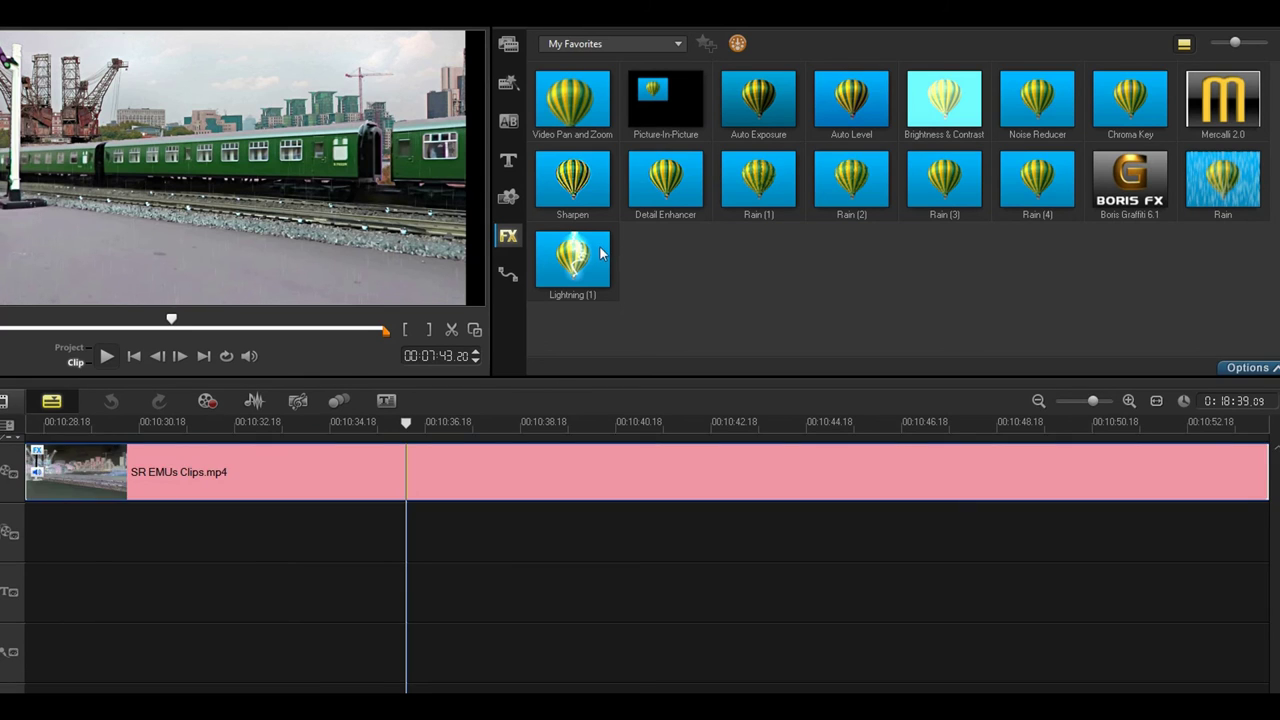
pyautogui.doubleClick(407, 468)
pyautogui.click(597, 187)
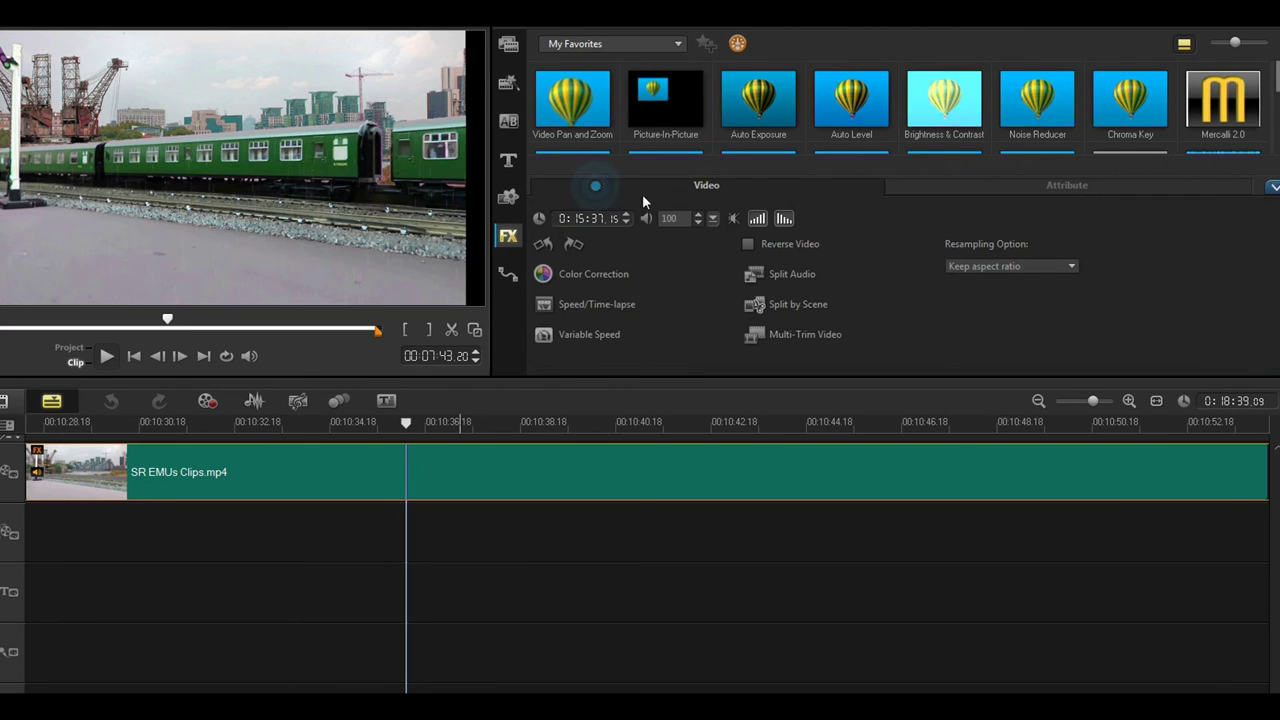
pyautogui.click(573, 275)
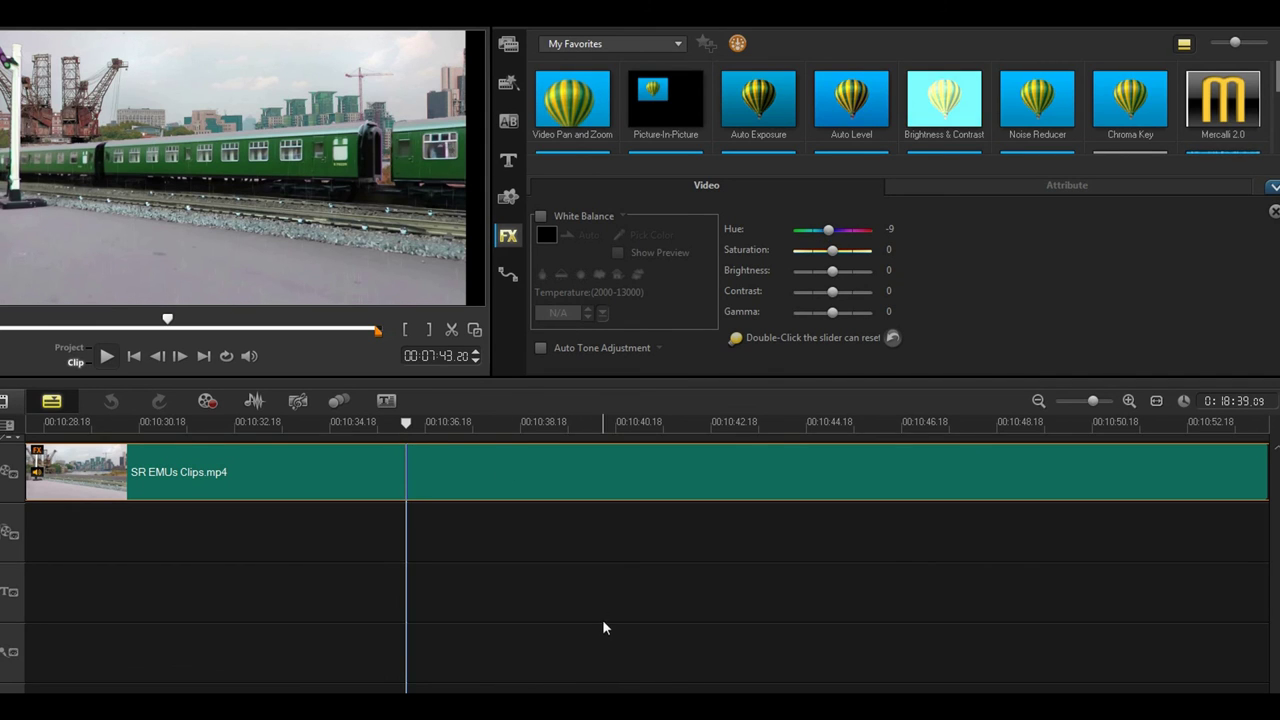
pyautogui.click(1157, 401)
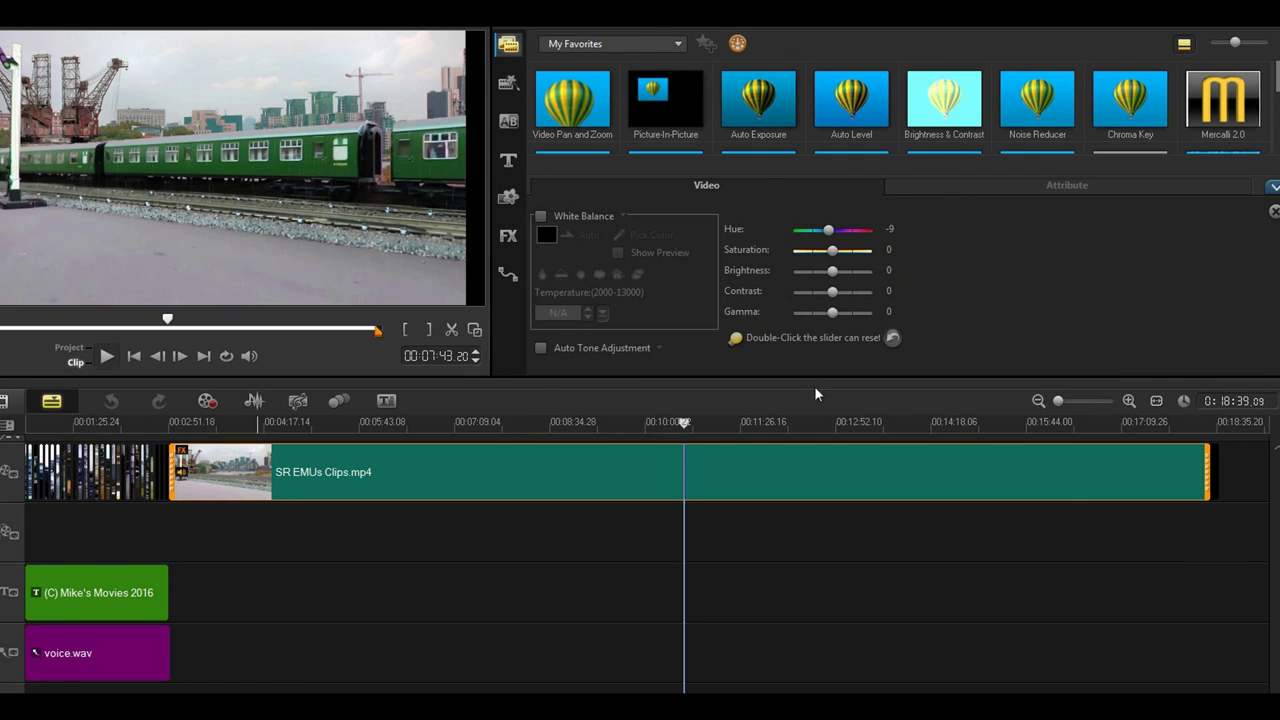
# Show the media library and scroll through the Third Rail Rampage Backdrop1.jpg and MVI_27xx.MP4 thumbnails.
pyautogui.click(508, 44)
pyautogui.scroll(-2, 1000, 250)
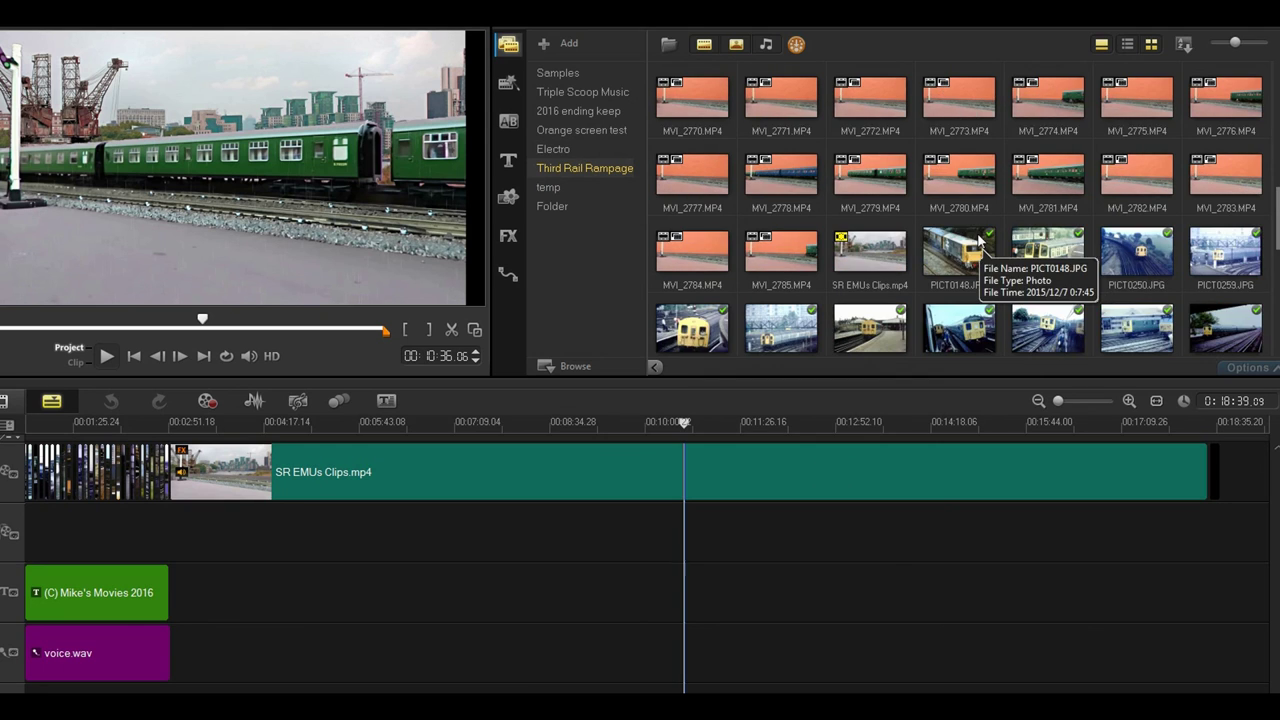
pyautogui.scroll(3, 1097, 262)
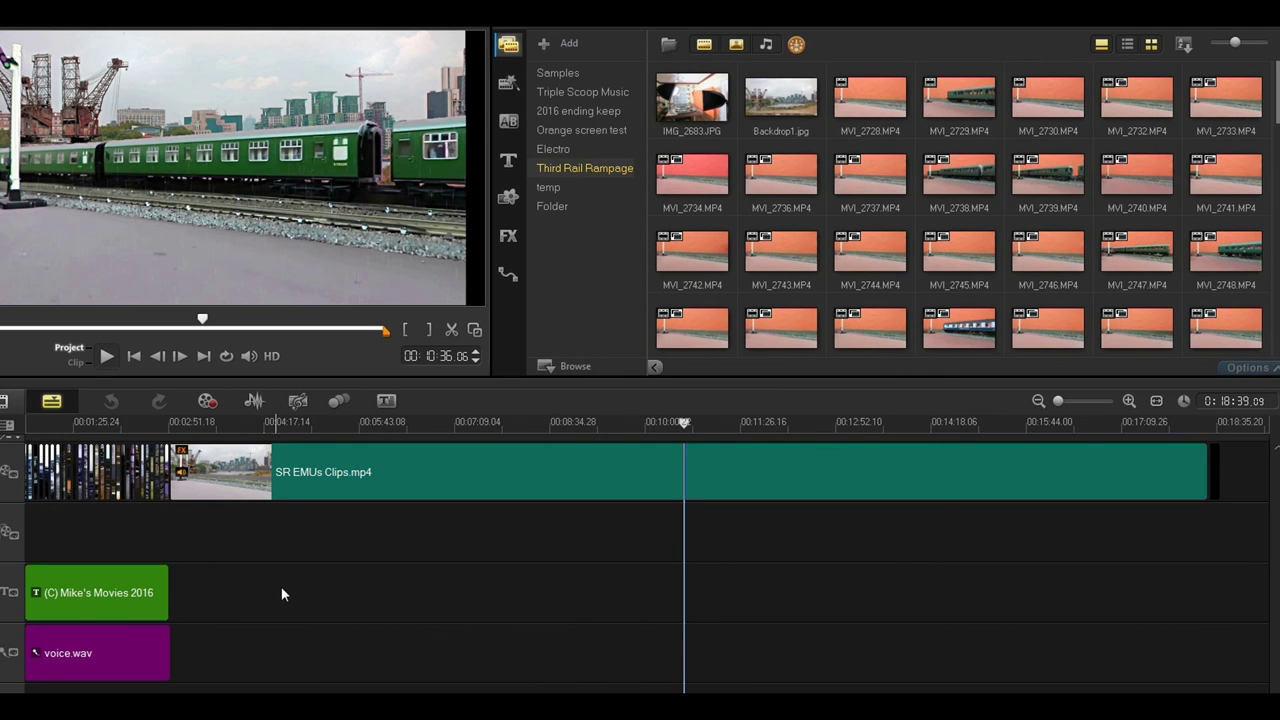